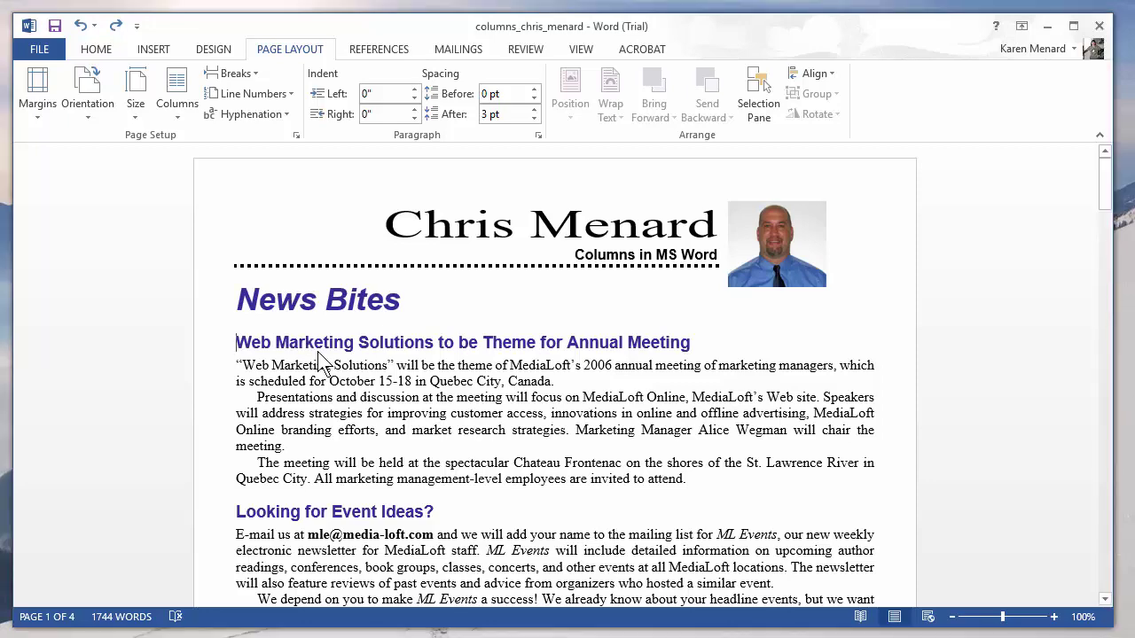
# Create a new blank document, fill it with =rand(20,7) sample text, and return to the top.
pyautogui.hotkey('ctrl', 'n')
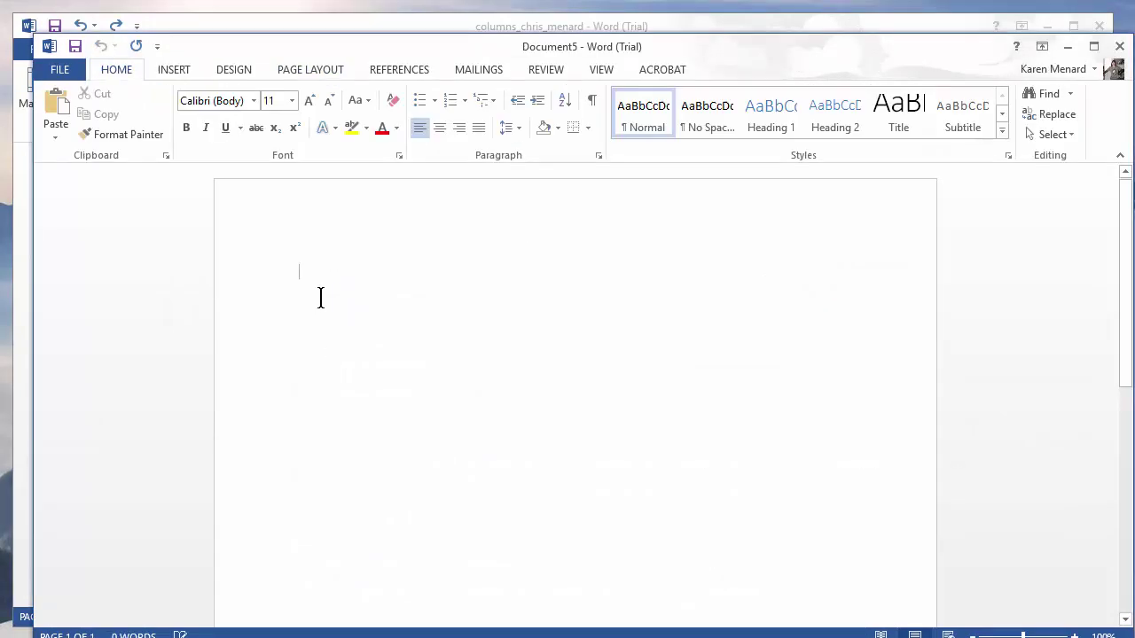
pyautogui.write('=rand(20,7')
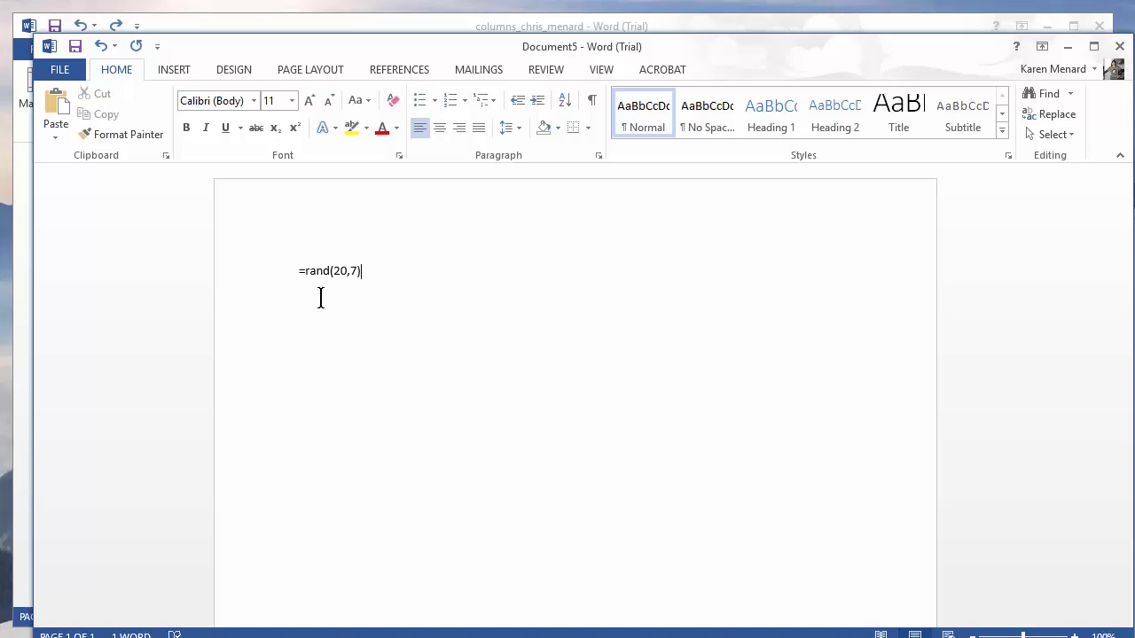
pyautogui.press('Return')
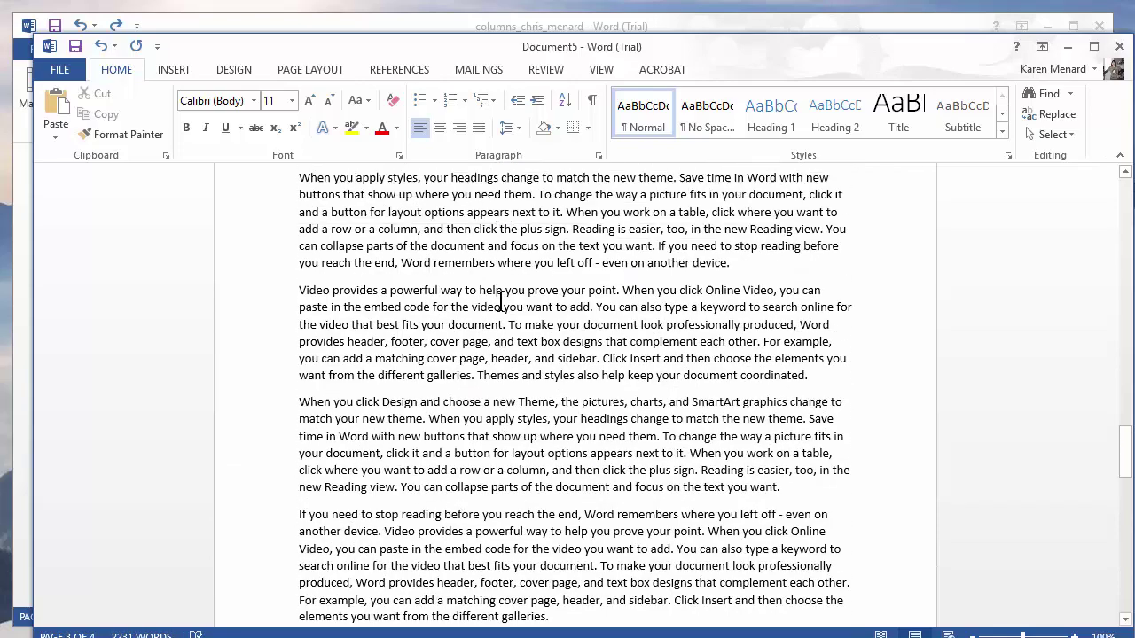
pyautogui.scroll(2, 501, 302)
pyautogui.hotkey('ctrl', 'Home')
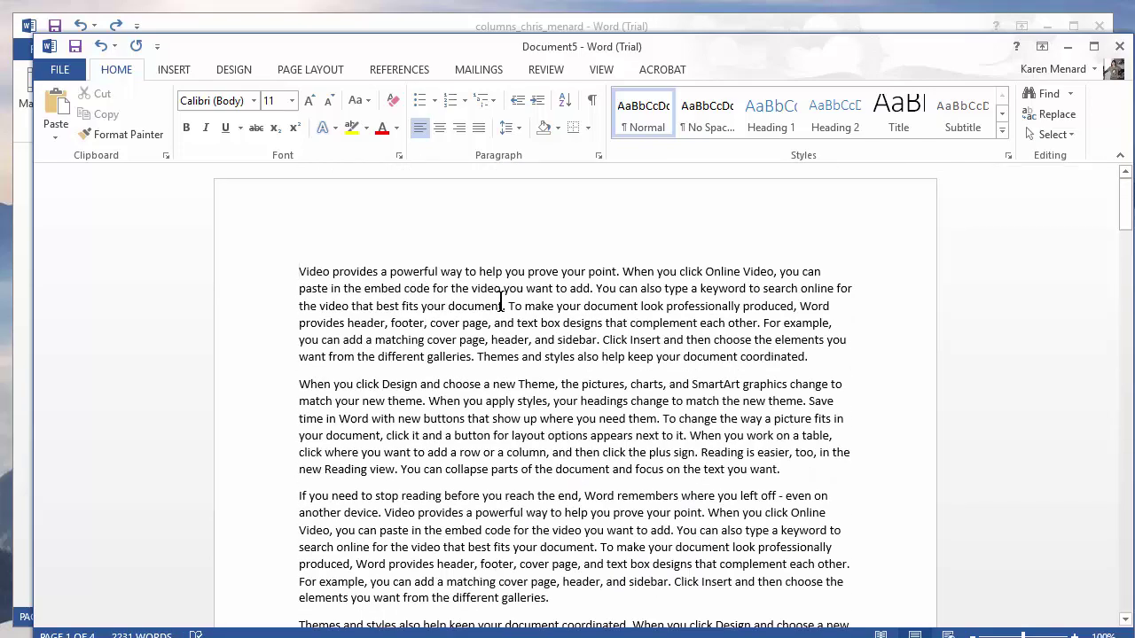
# Bold the opening paragraph and place the insertion point before the second paragraph.
pyautogui.tripleClick(383, 309)
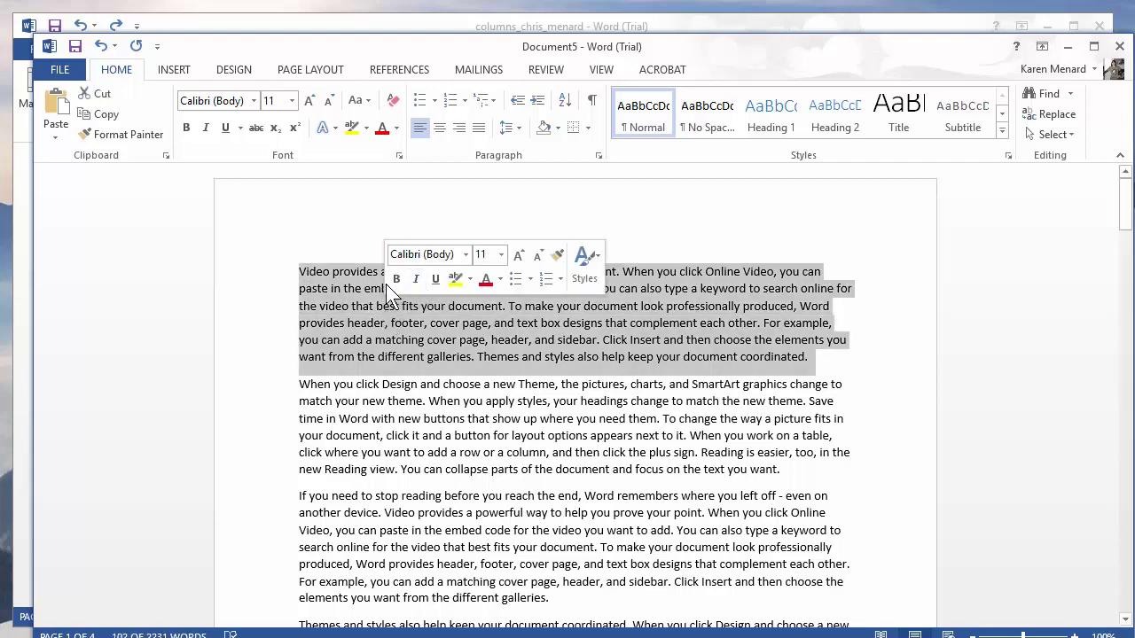
pyautogui.click(397, 278)
pyautogui.click(359, 324)
pyautogui.scroll(-2, 337, 301)
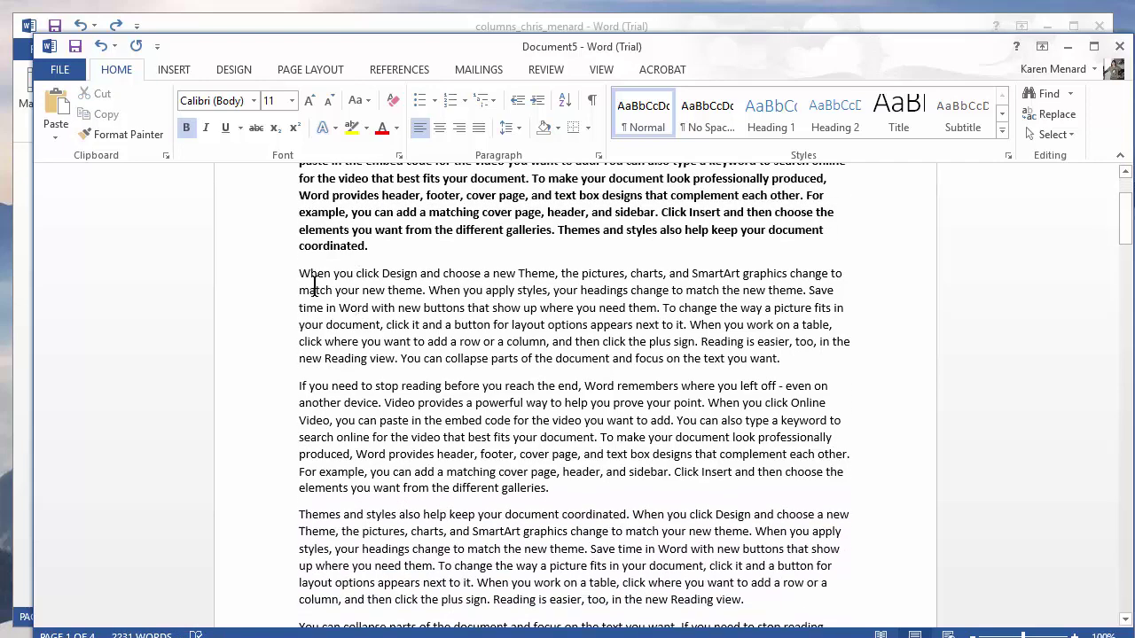
pyautogui.click(296, 274)
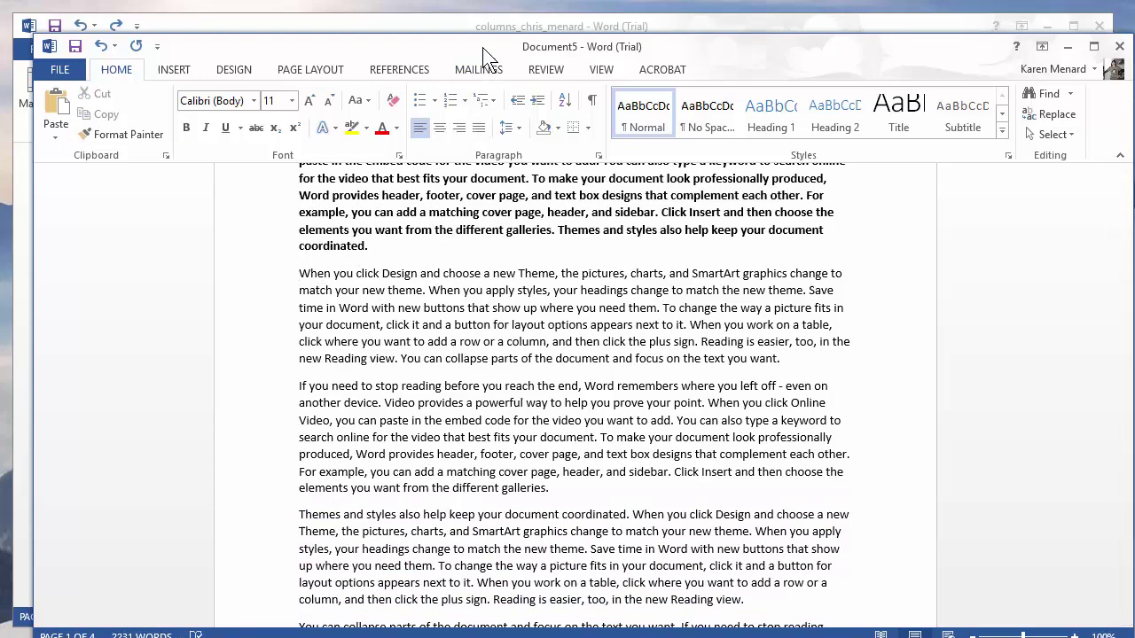
pyautogui.moveTo(482, 55); pyautogui.dragTo(465, 33)
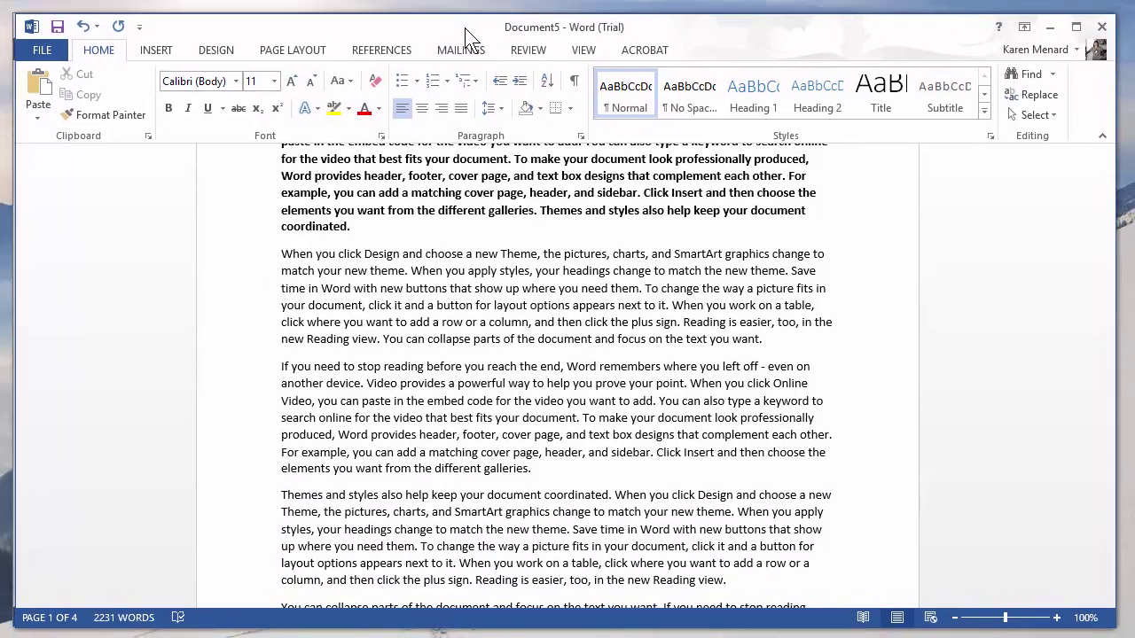
# Add Section to the status bar so it shows Section 1.
pyautogui.rightClick(69, 625)
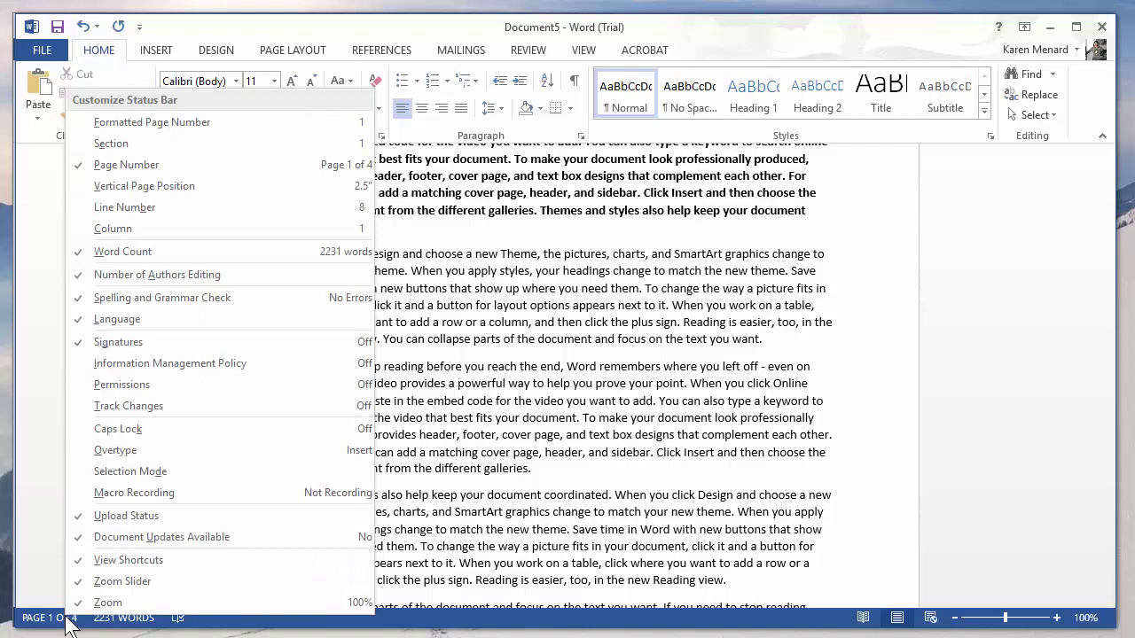
pyautogui.click(111, 144)
pyautogui.click(461, 306)
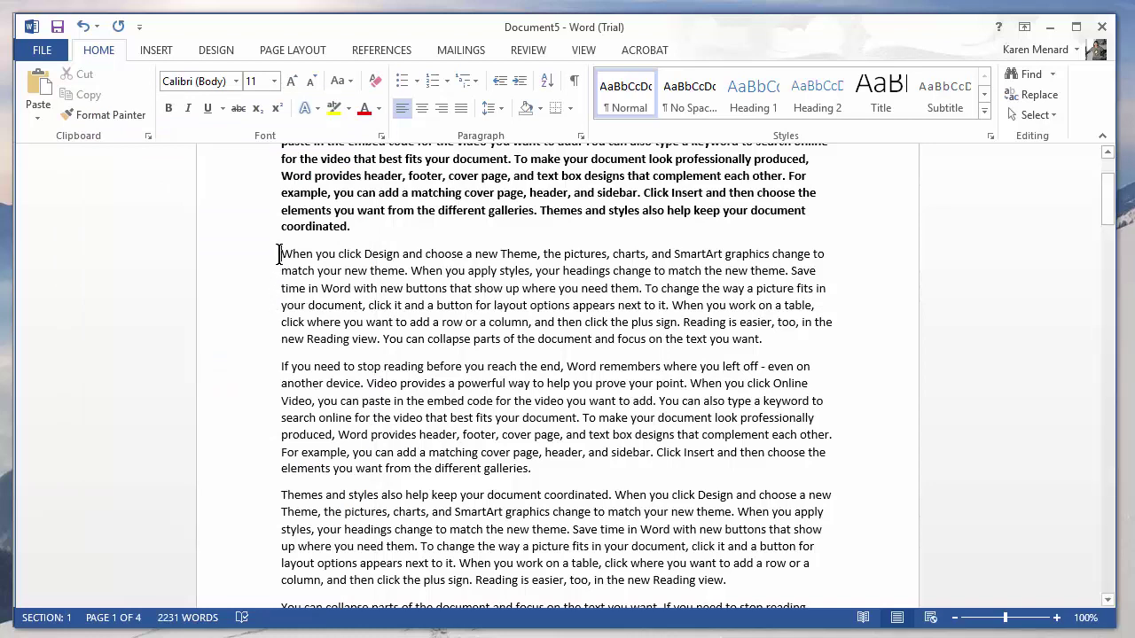
pyautogui.scroll(1, 279, 256)
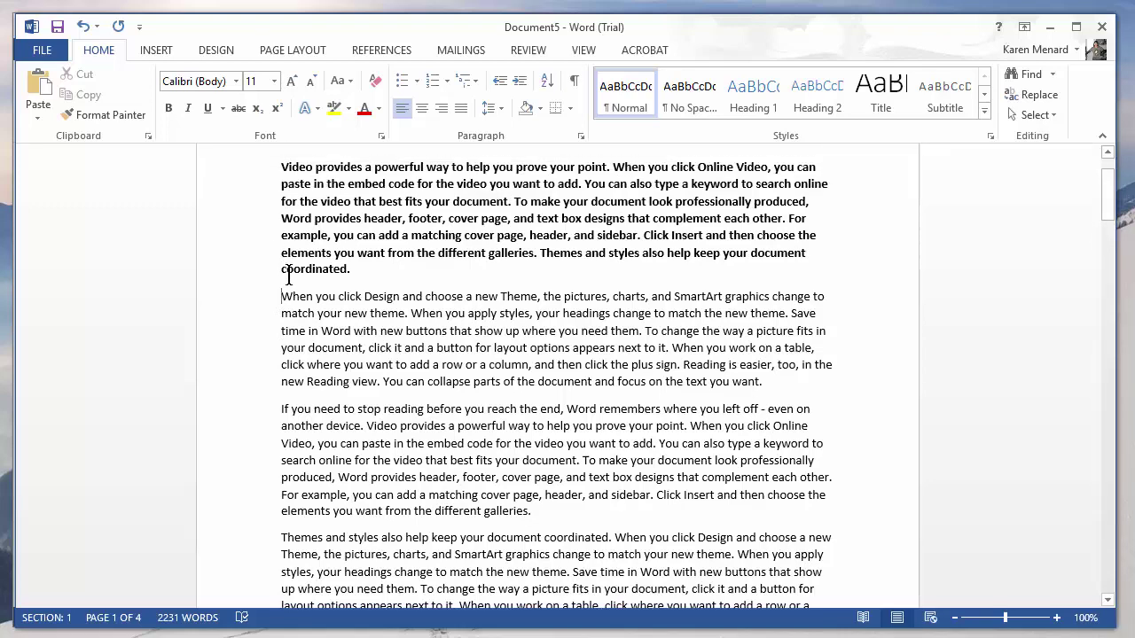
# Insert a continuous section break before the second paragraph from Page Layout > Breaks.
pyautogui.click(295, 55)
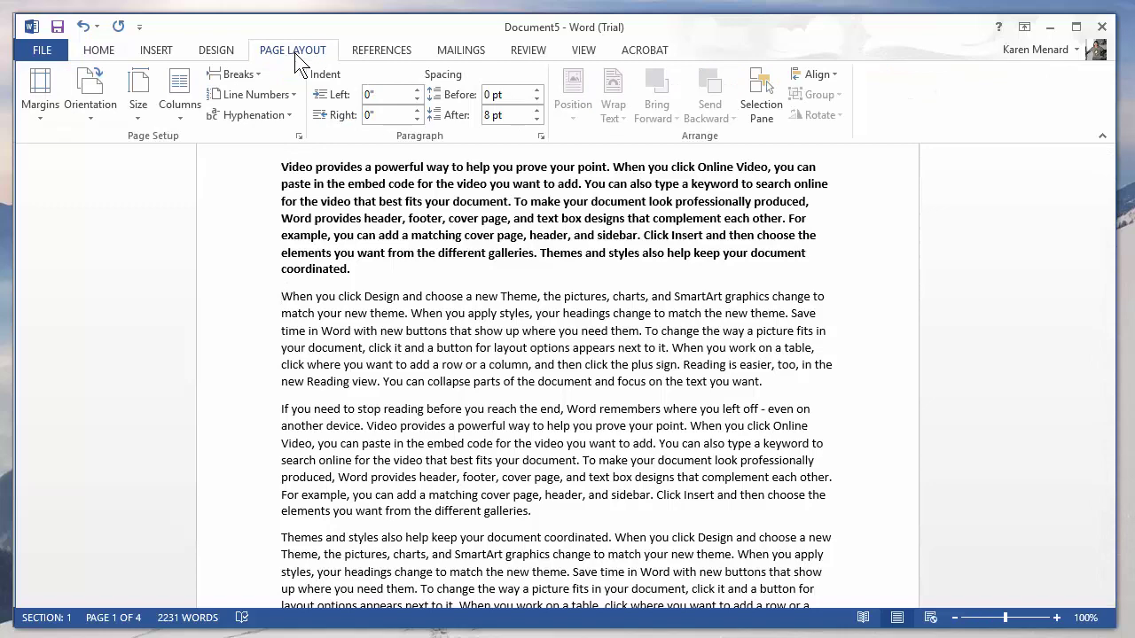
pyautogui.click(245, 76)
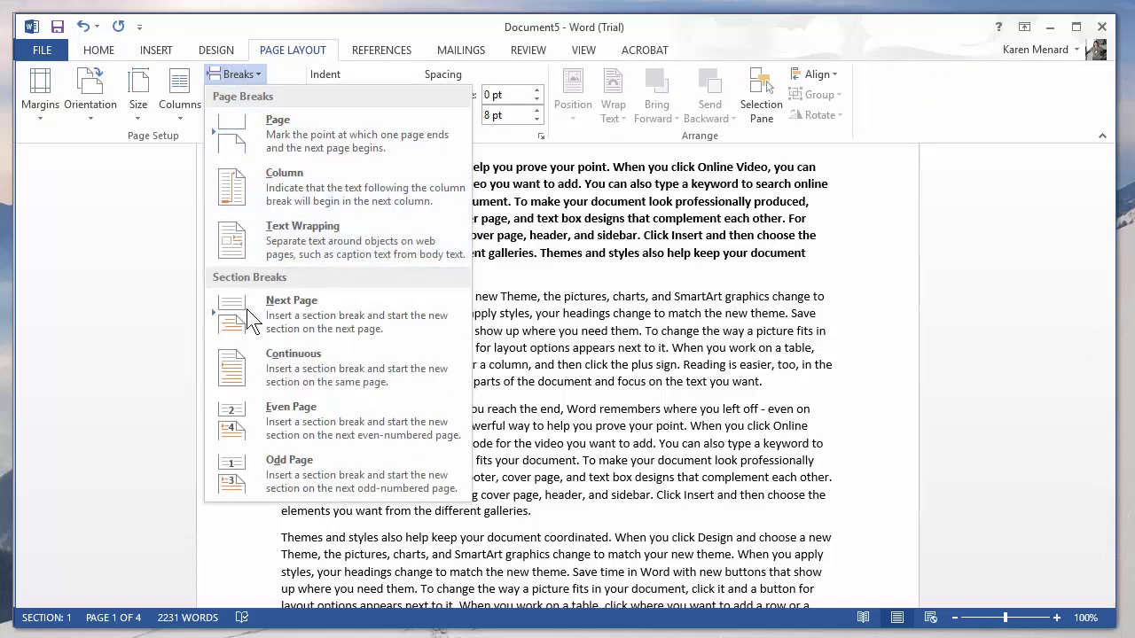
pyautogui.click(282, 371)
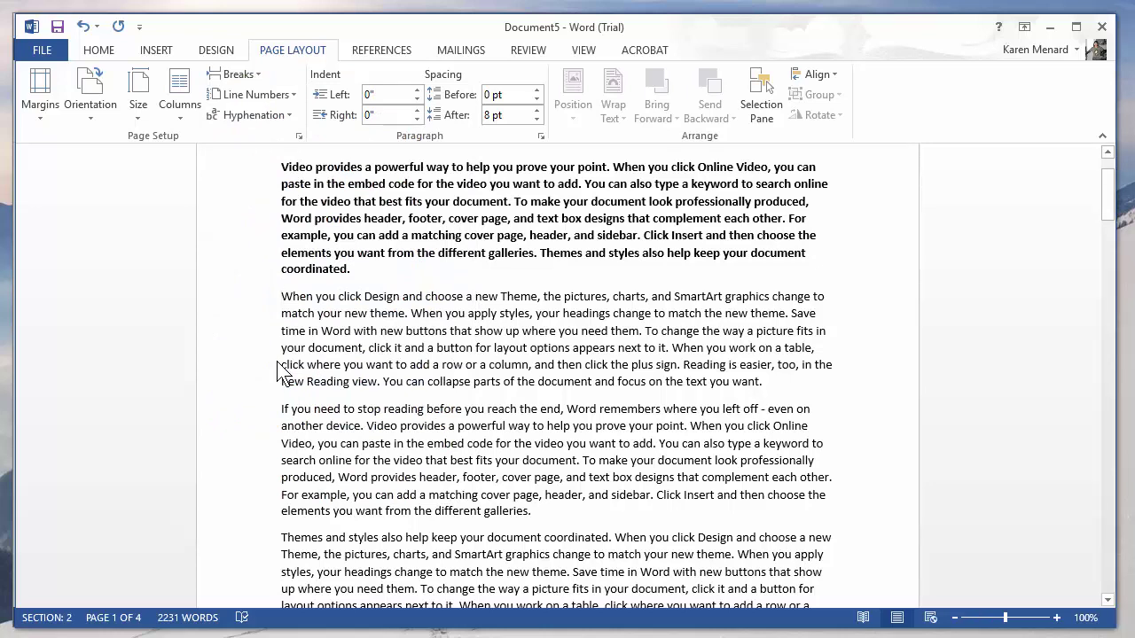
# Set Section 2 to two columns, briefly trying three before switching back to two.
pyautogui.click(177, 109)
pyautogui.click(191, 180)
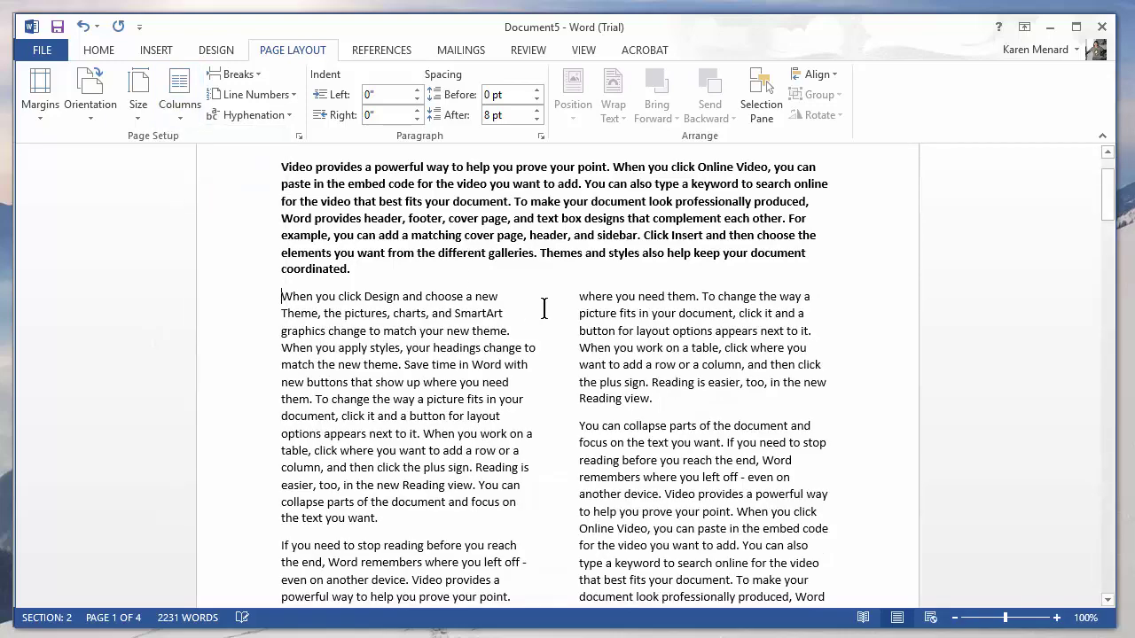
pyautogui.scroll(-10, 545, 308)
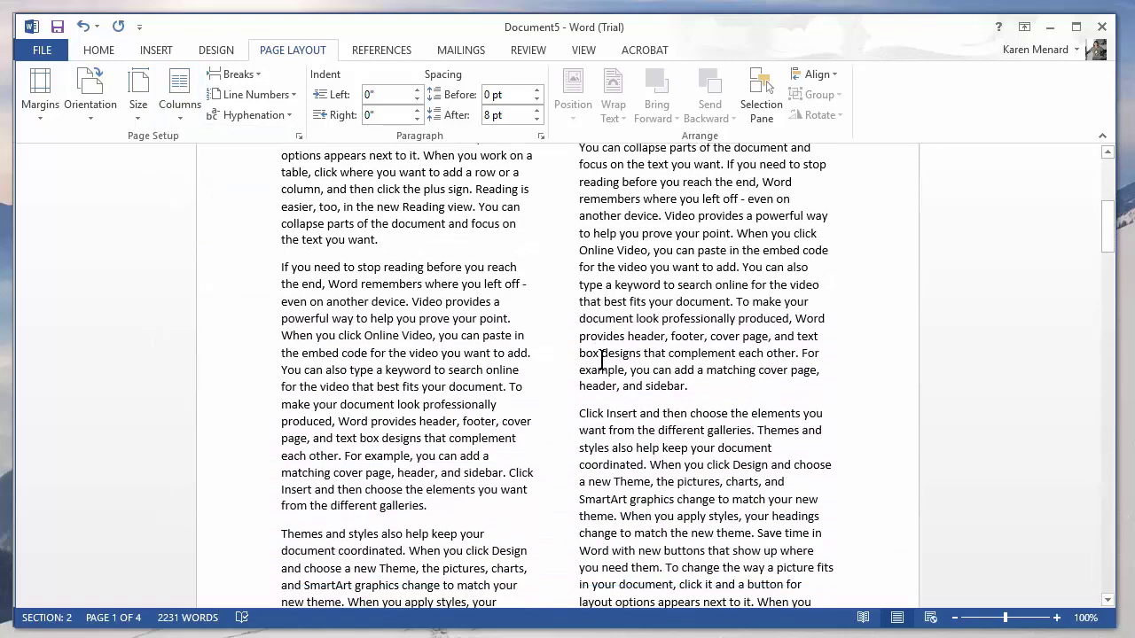
pyautogui.scroll(-15, 607, 370)
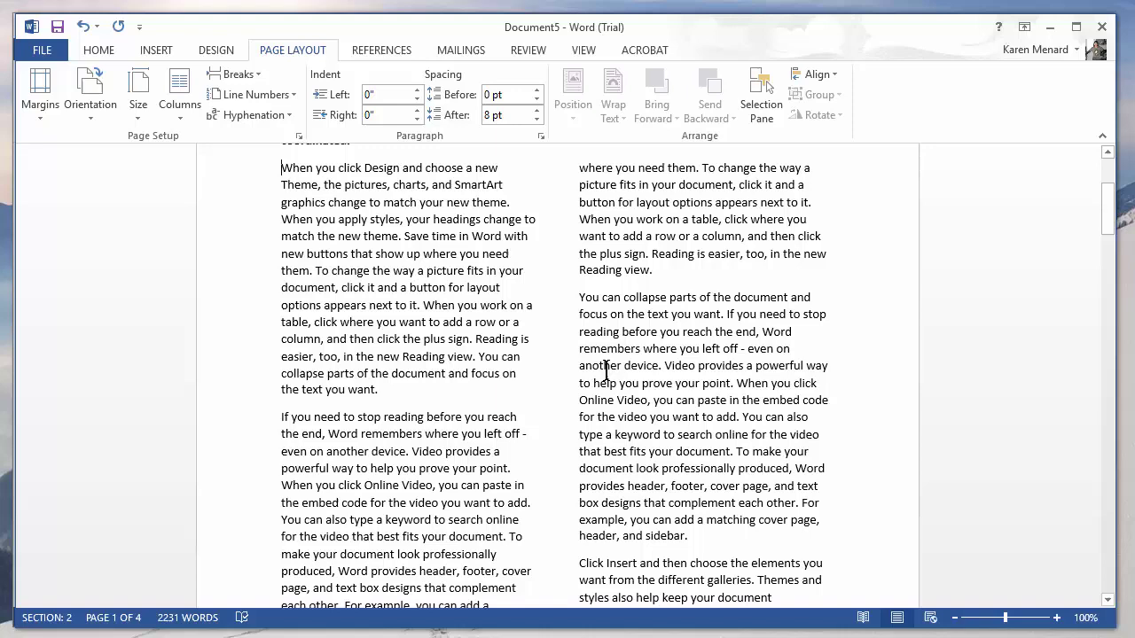
pyautogui.scroll(3, 577, 344)
pyautogui.click(182, 109)
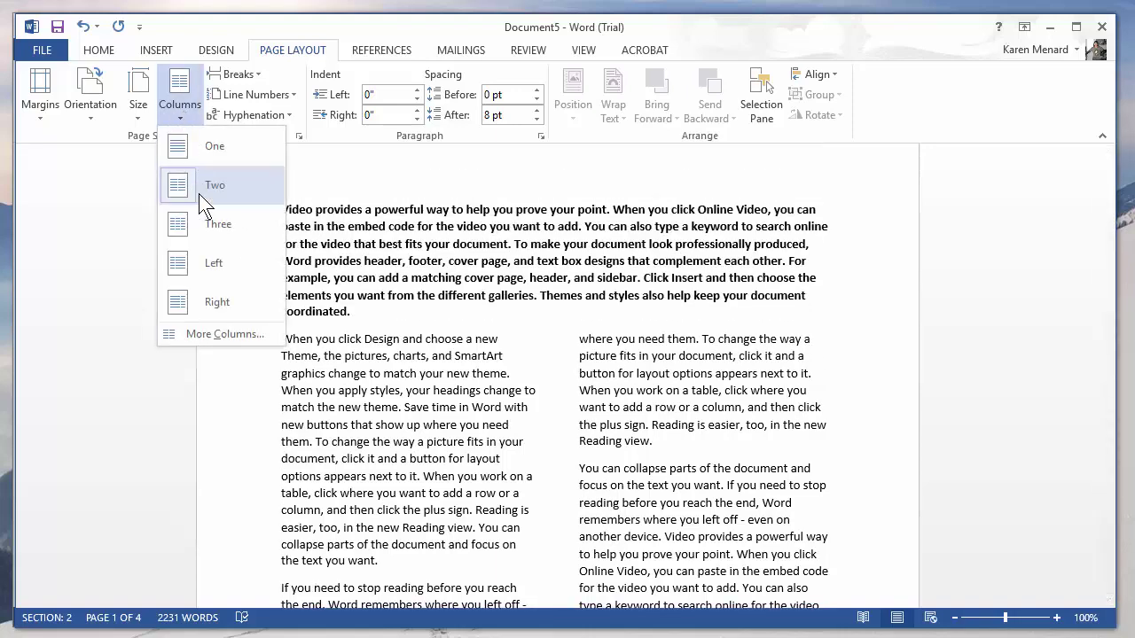
pyautogui.click(208, 221)
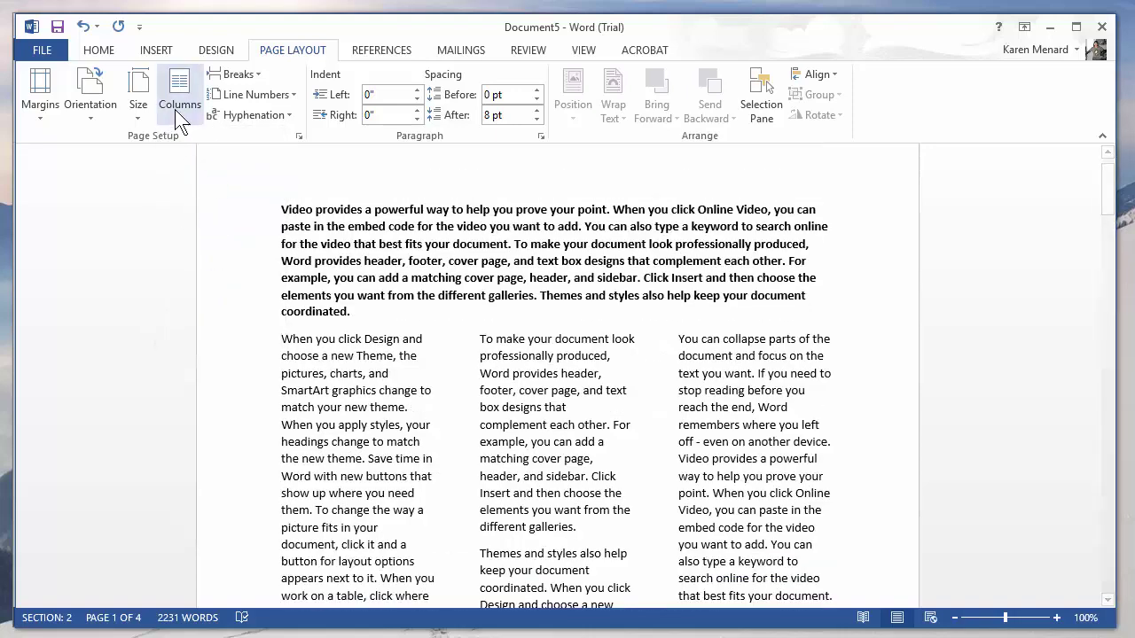
pyautogui.click(180, 100)
pyautogui.click(198, 175)
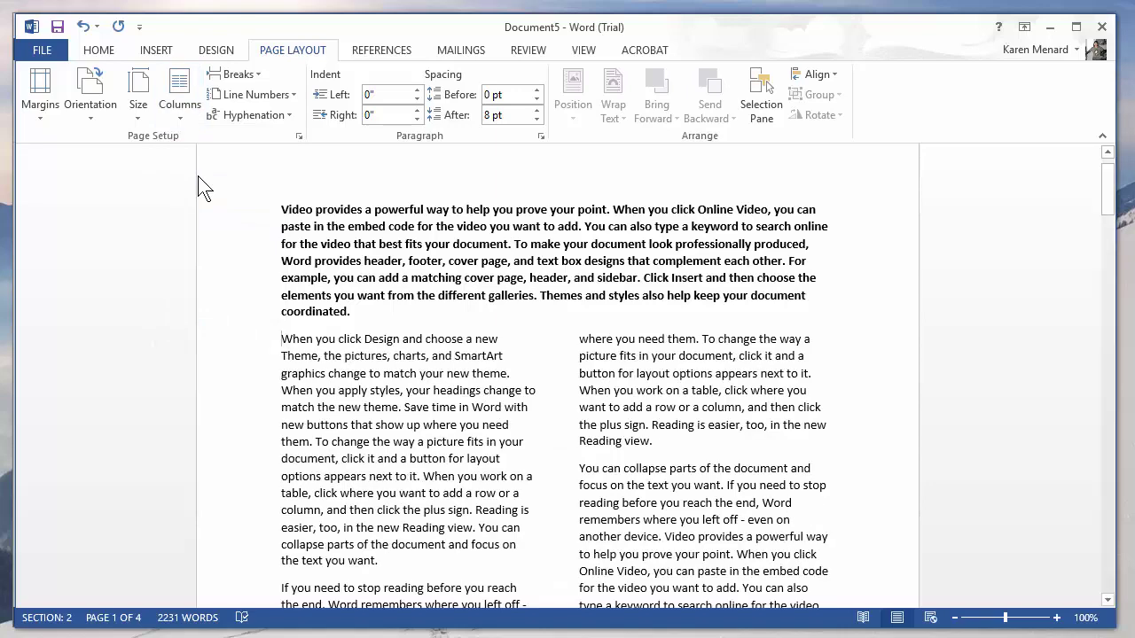
pyautogui.click(184, 110)
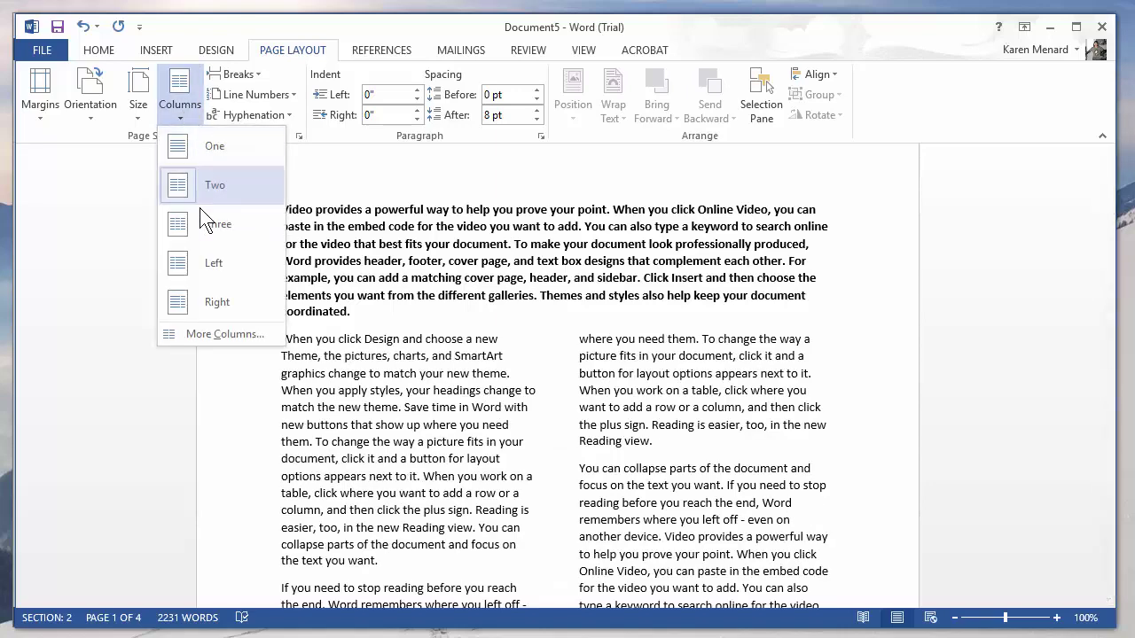
# Turn on Line between in the Columns dialog for Section 2's two columns.
pyautogui.click(211, 330)
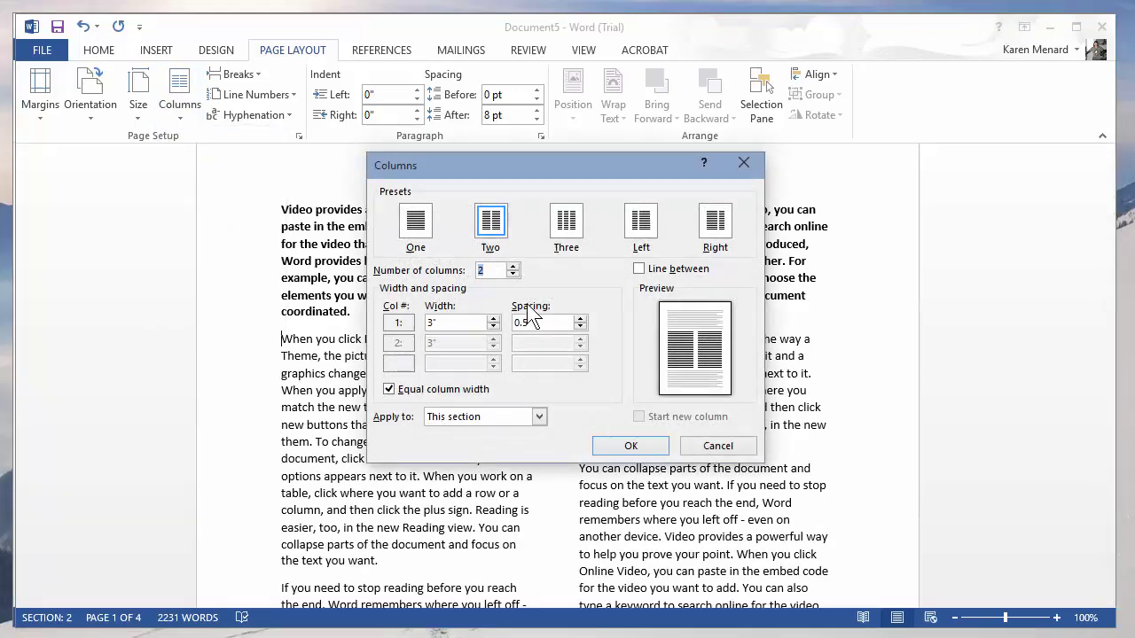
pyautogui.click(640, 269)
pyautogui.click(647, 448)
pyautogui.scroll(-6, 664, 373)
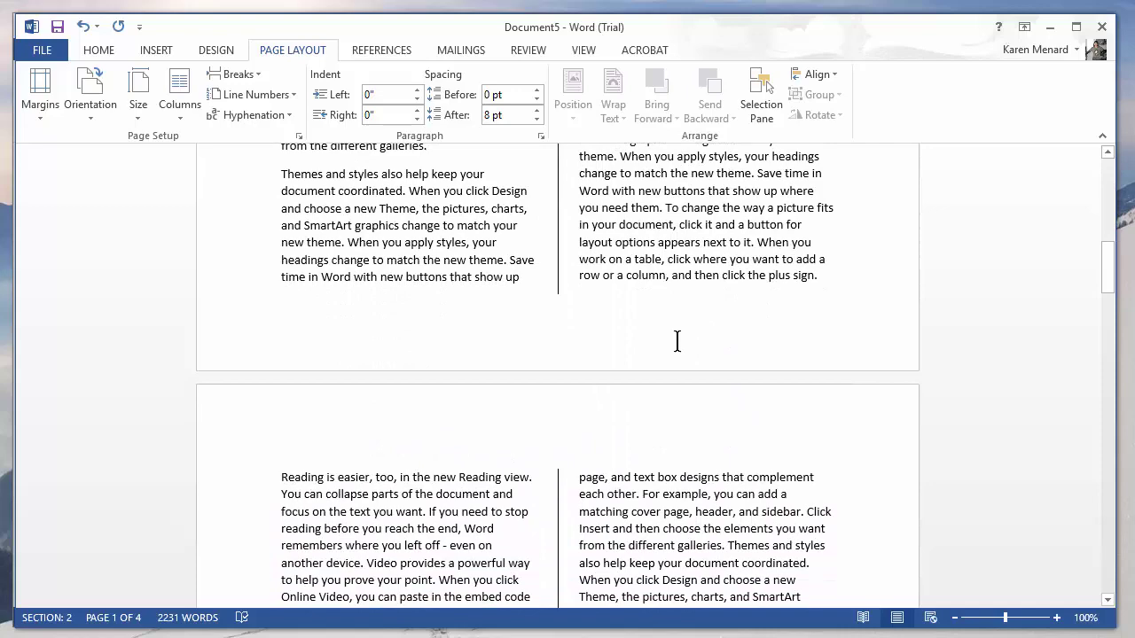
pyautogui.scroll(4, 676, 339)
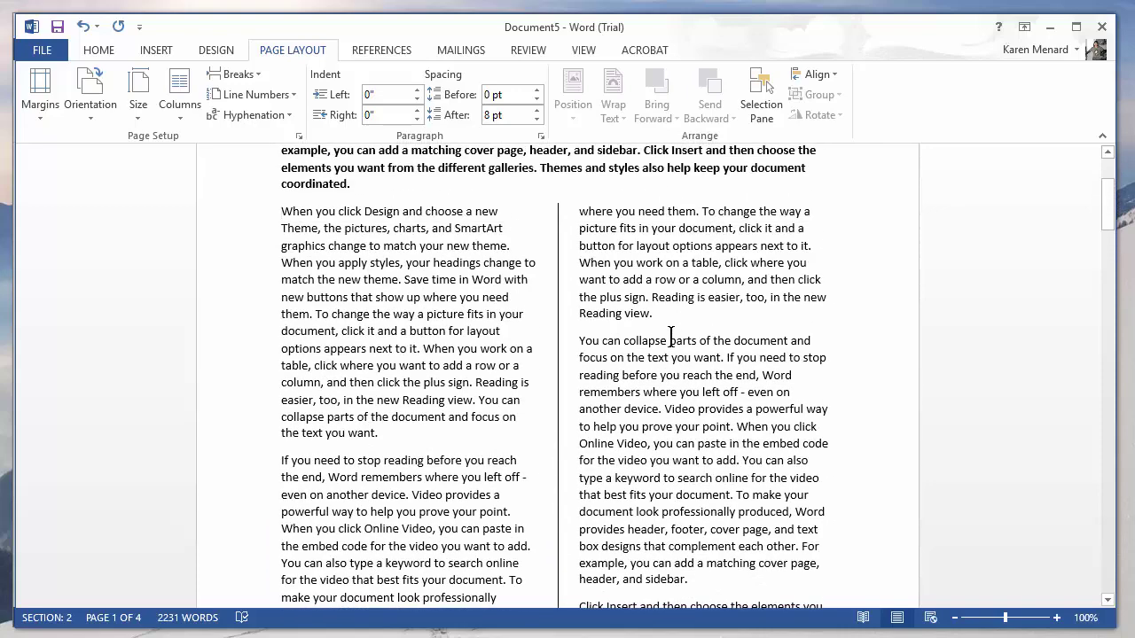
# Undo the column dividing line and place the cursor in the two-column text on page 2.
pyautogui.click(82, 25)
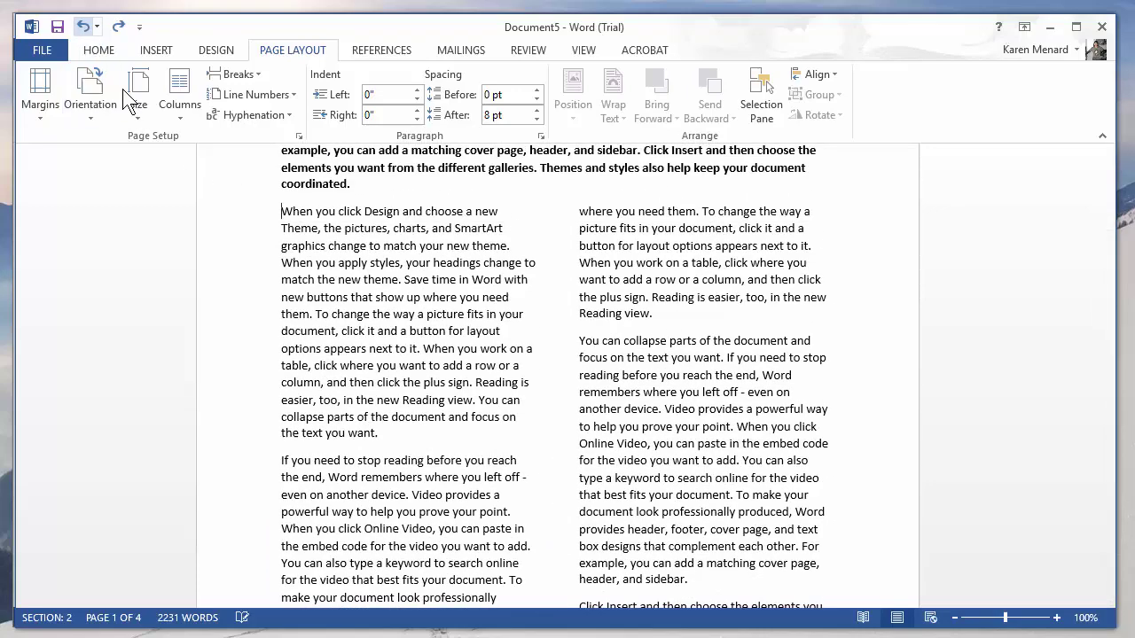
pyautogui.scroll(-12, 396, 239)
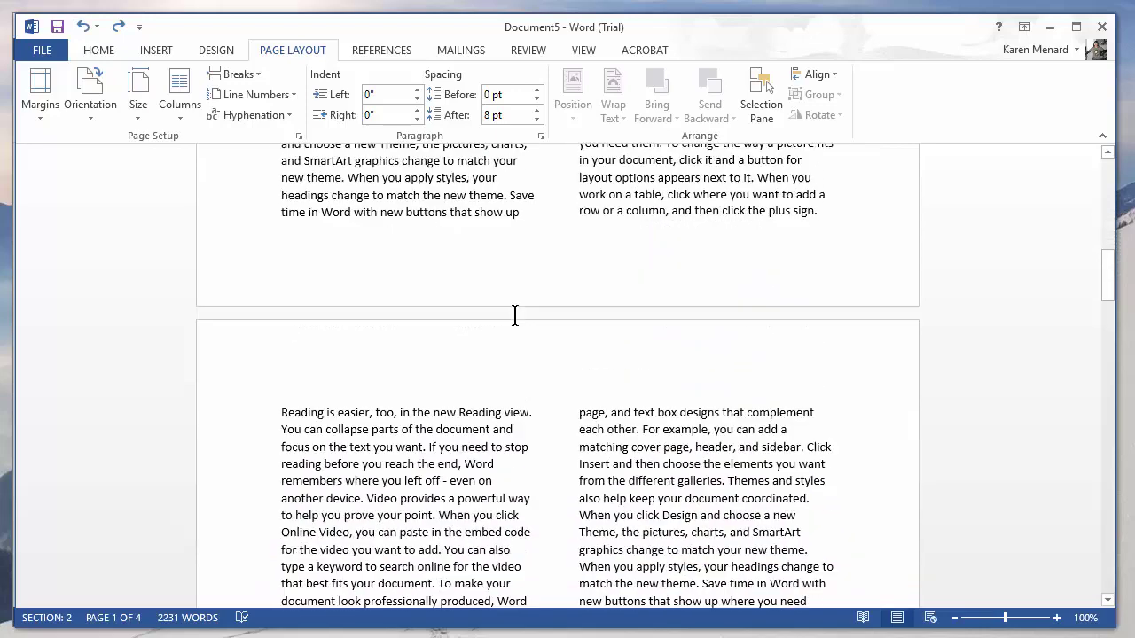
pyautogui.scroll(-3, 515, 315)
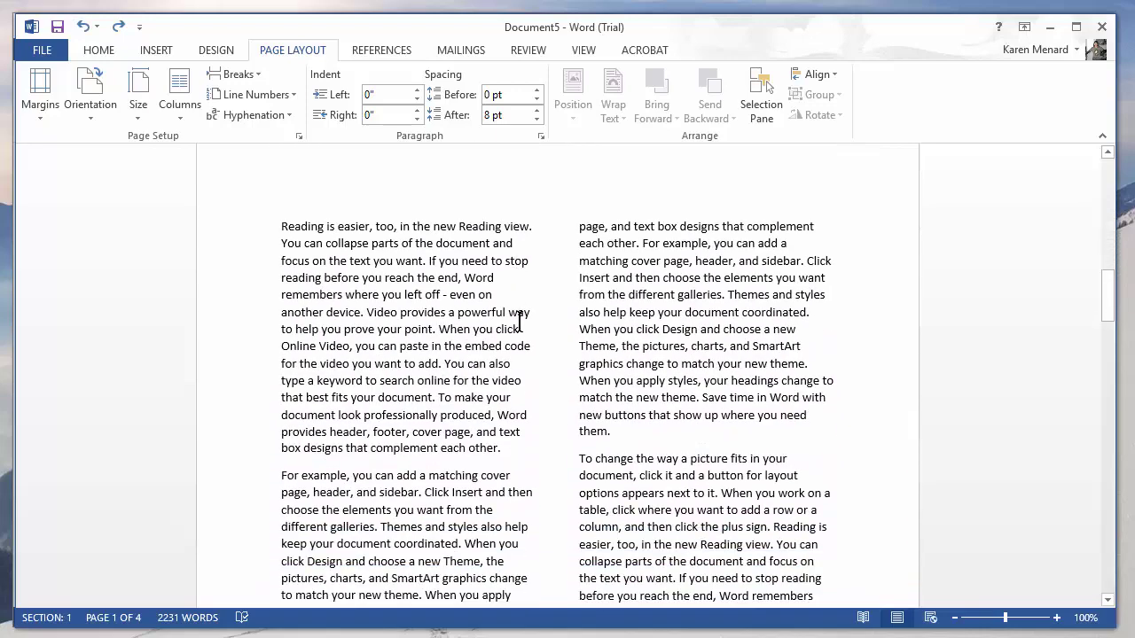
pyautogui.click(450, 303)
pyautogui.scroll(-3, 410, 370)
pyautogui.scroll(-3, 409, 370)
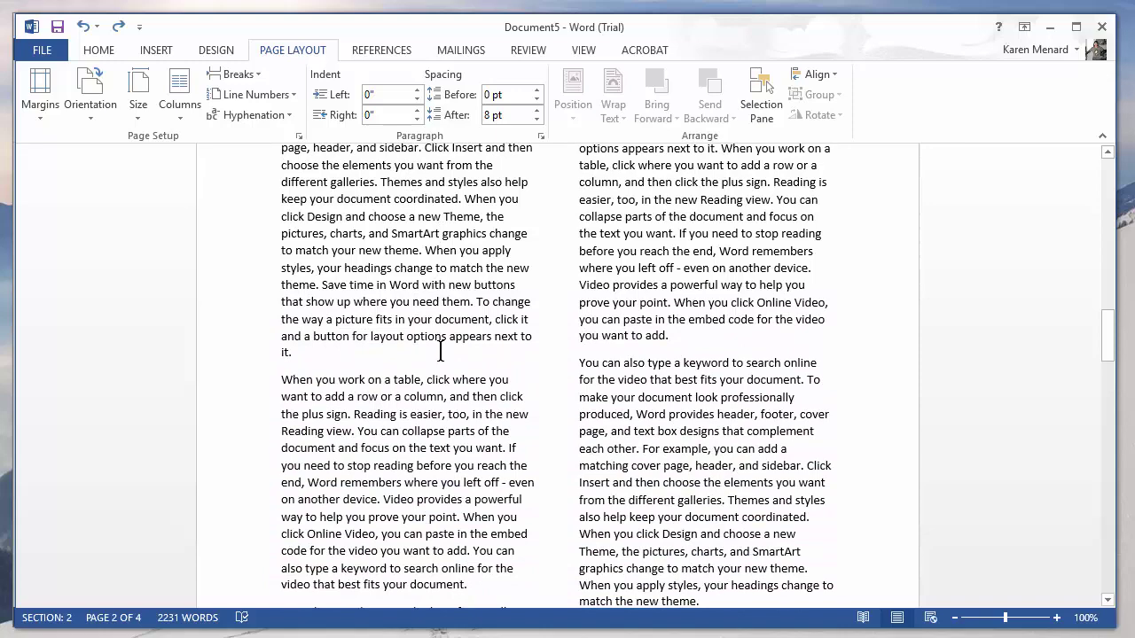
pyautogui.scroll(-4, 440, 351)
# Insert a continuous break before "You can also type a keyword" and set Section 3 to one column.
pyautogui.scroll(2, 578, 237)
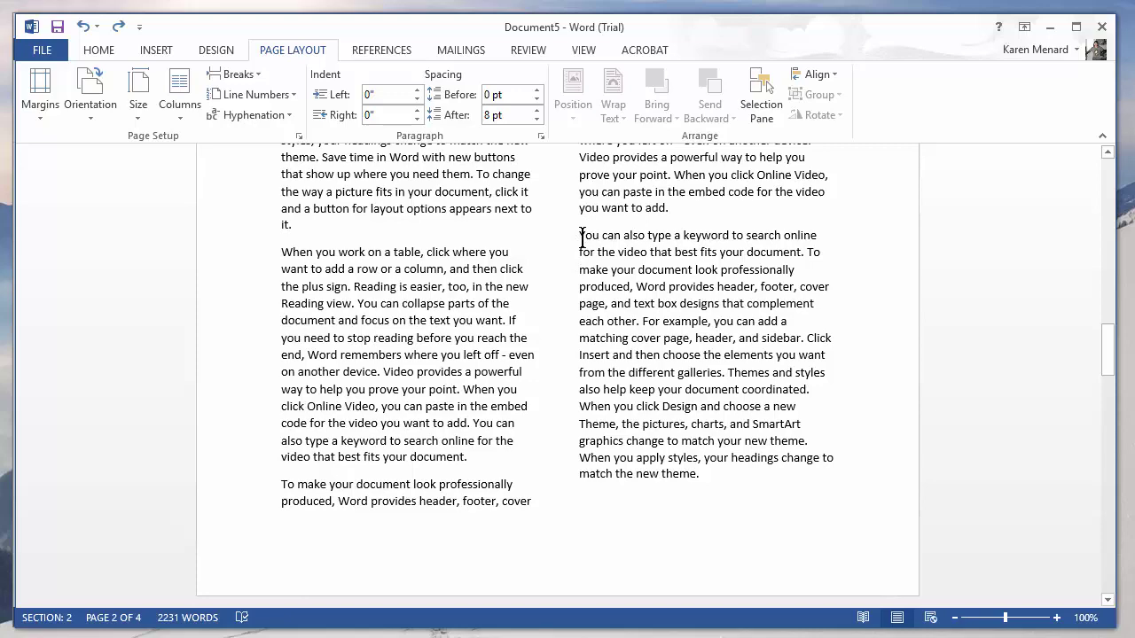
pyautogui.click(582, 238)
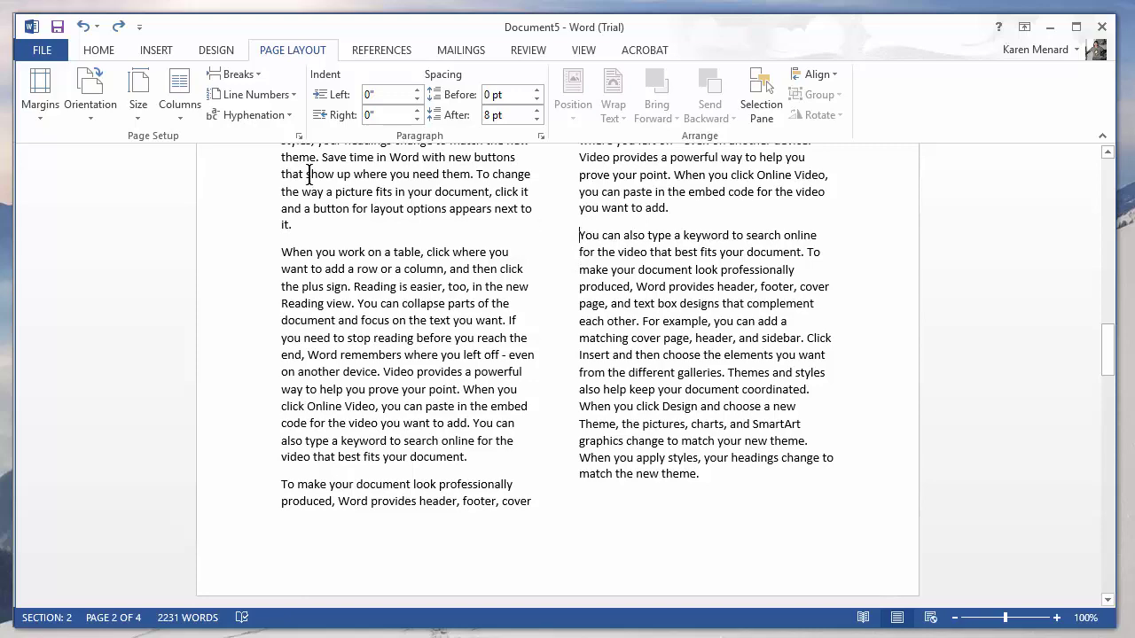
pyautogui.click(250, 74)
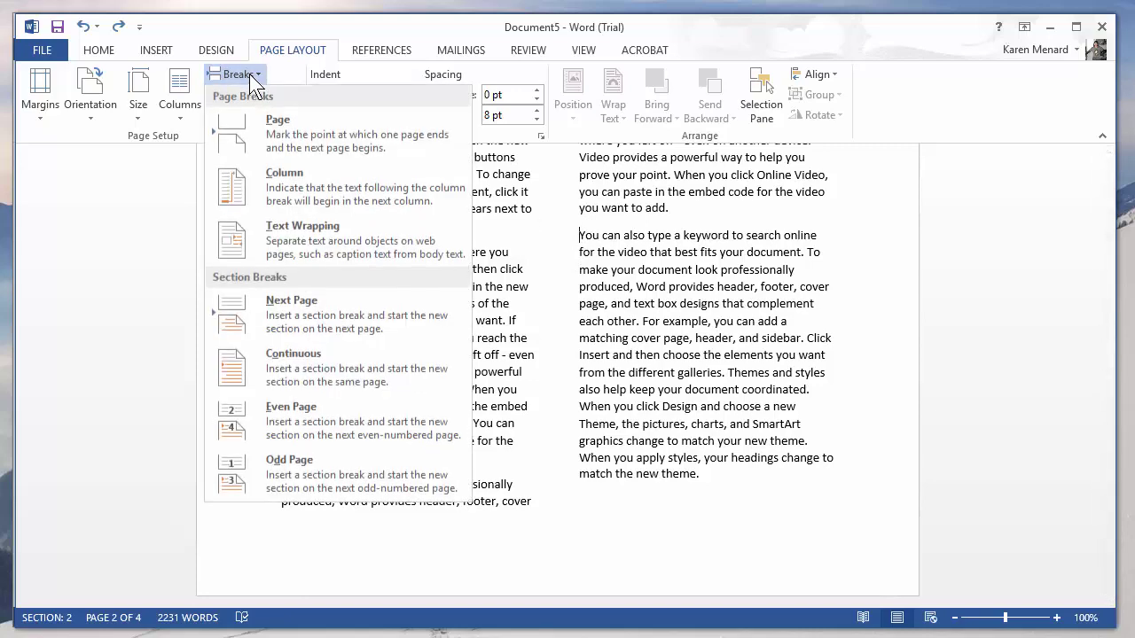
pyautogui.click(279, 371)
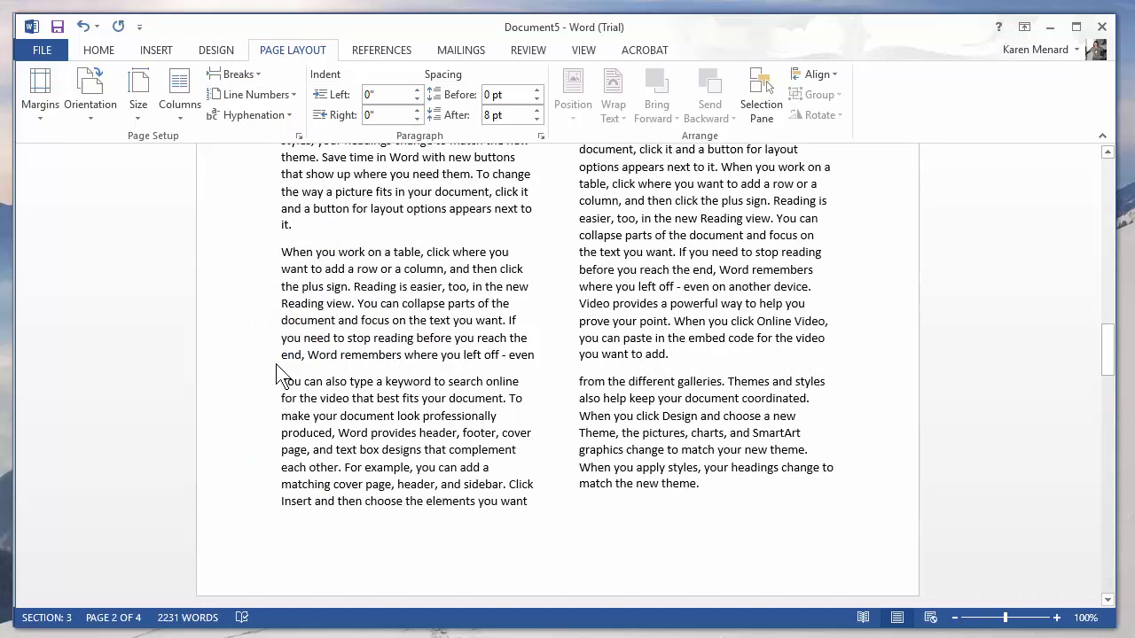
pyautogui.click(185, 117)
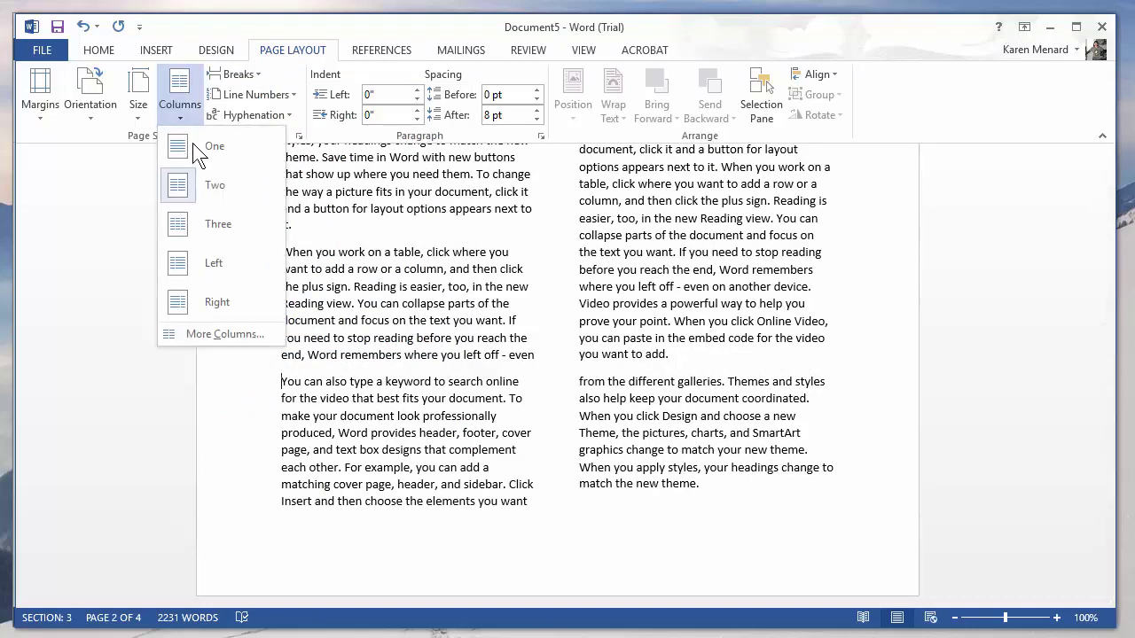
pyautogui.click(206, 149)
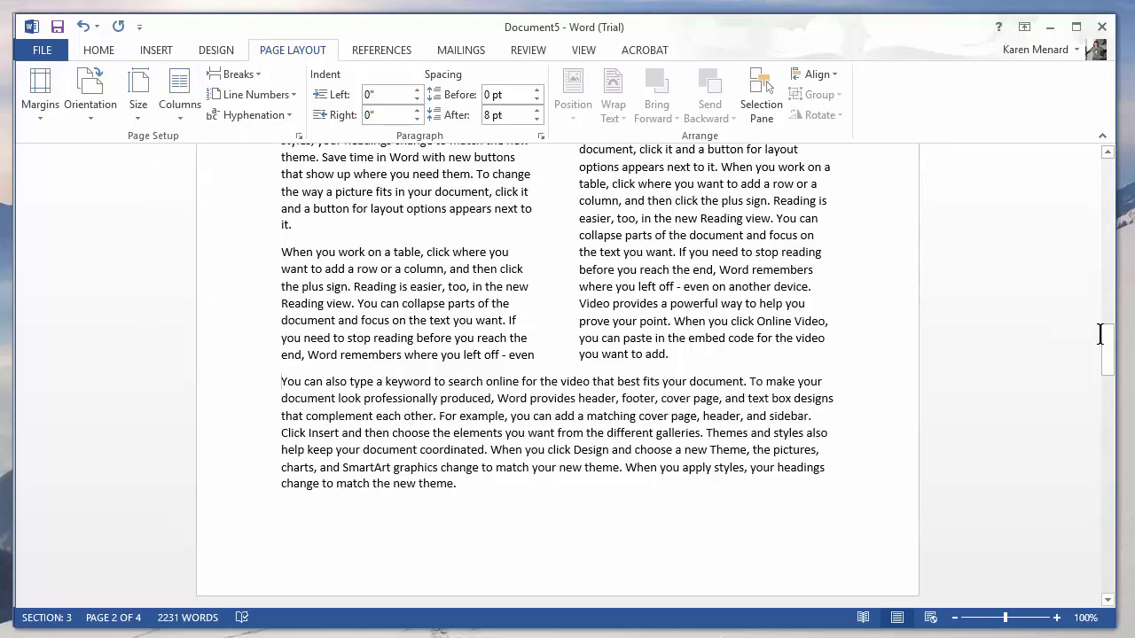
# Review the pages of Document5, then minimize it to reveal the News Bites newsletter.
pyautogui.moveTo(1114, 359)
pyautogui.mouseDown()
pyautogui.moveTo(1104, 177)
pyautogui.moveTo(1110, 376)
pyautogui.mouseUp()
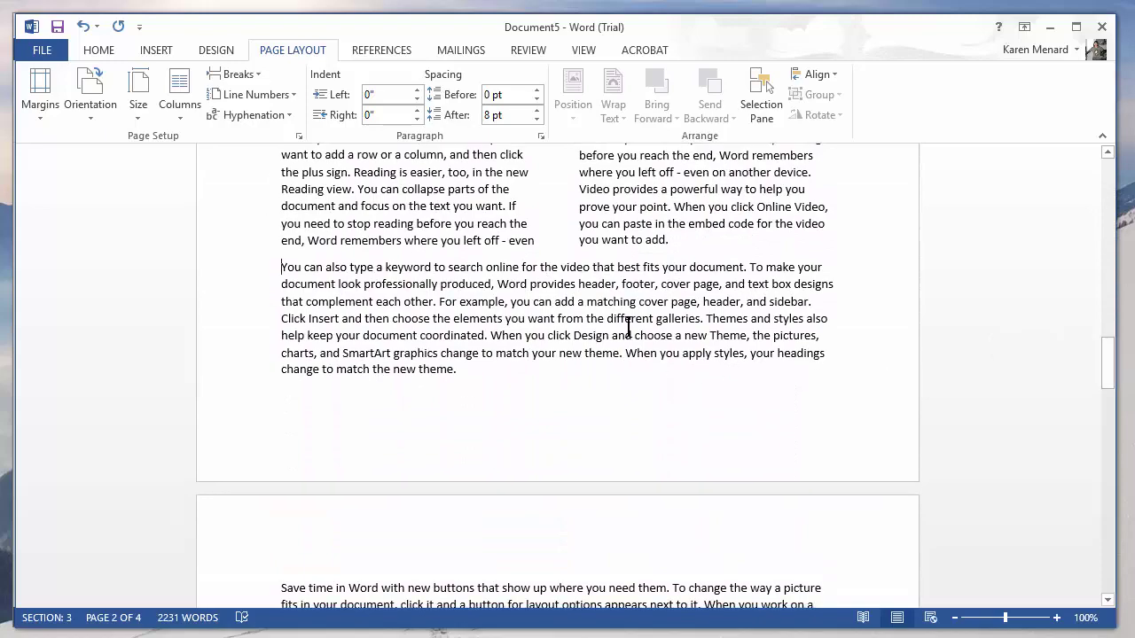
pyautogui.scroll(-12, 629, 327)
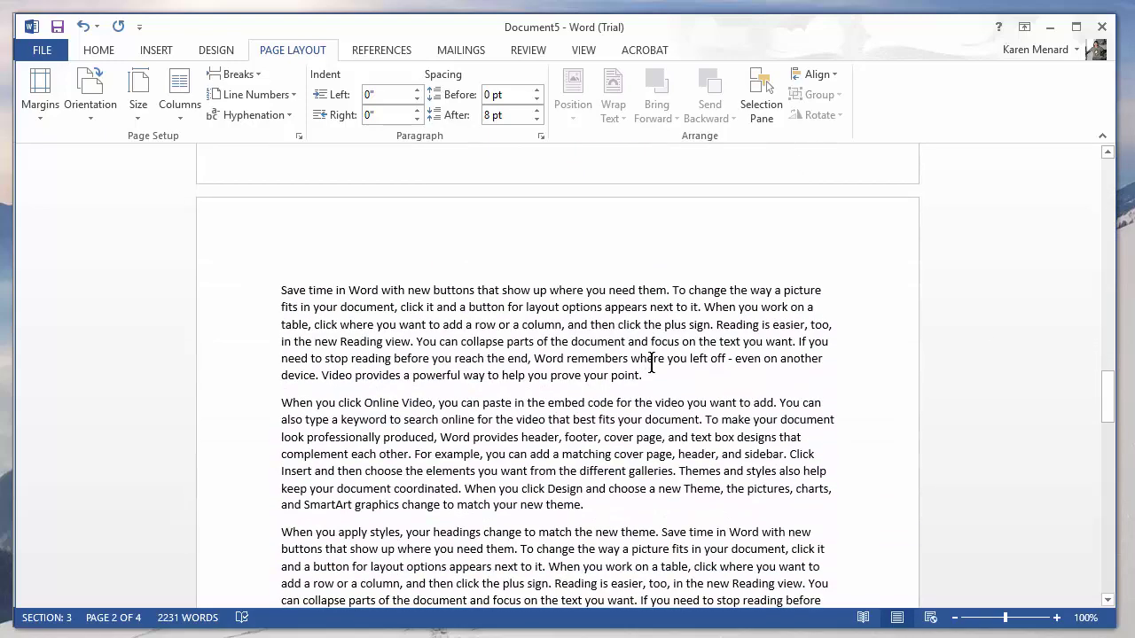
pyautogui.scroll(-5, 656, 373)
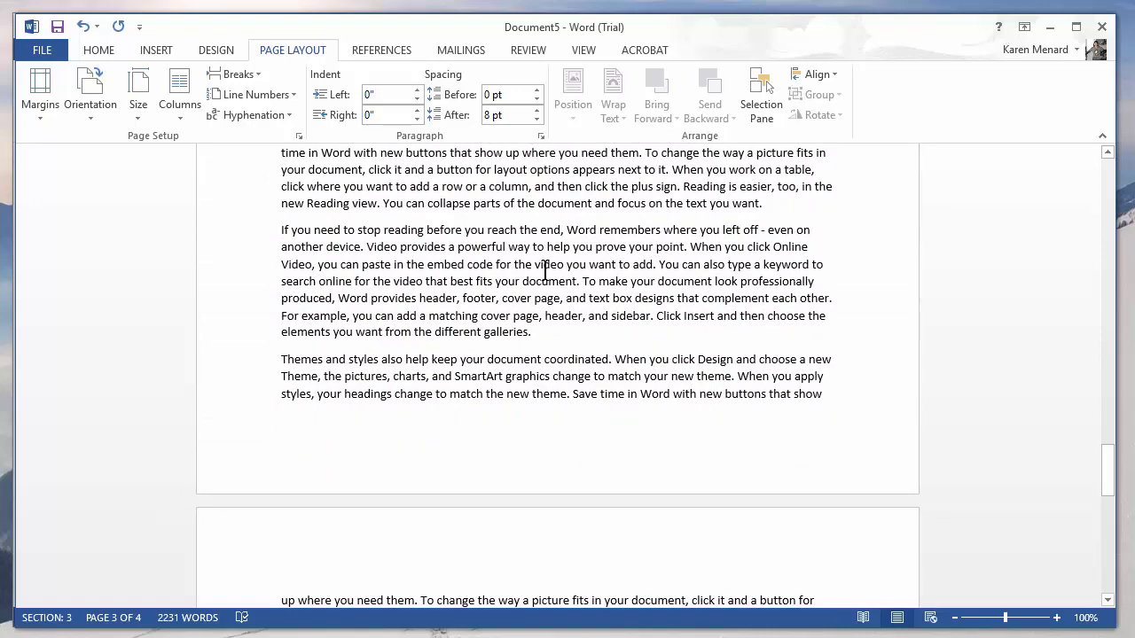
pyautogui.scroll(6, 544, 270)
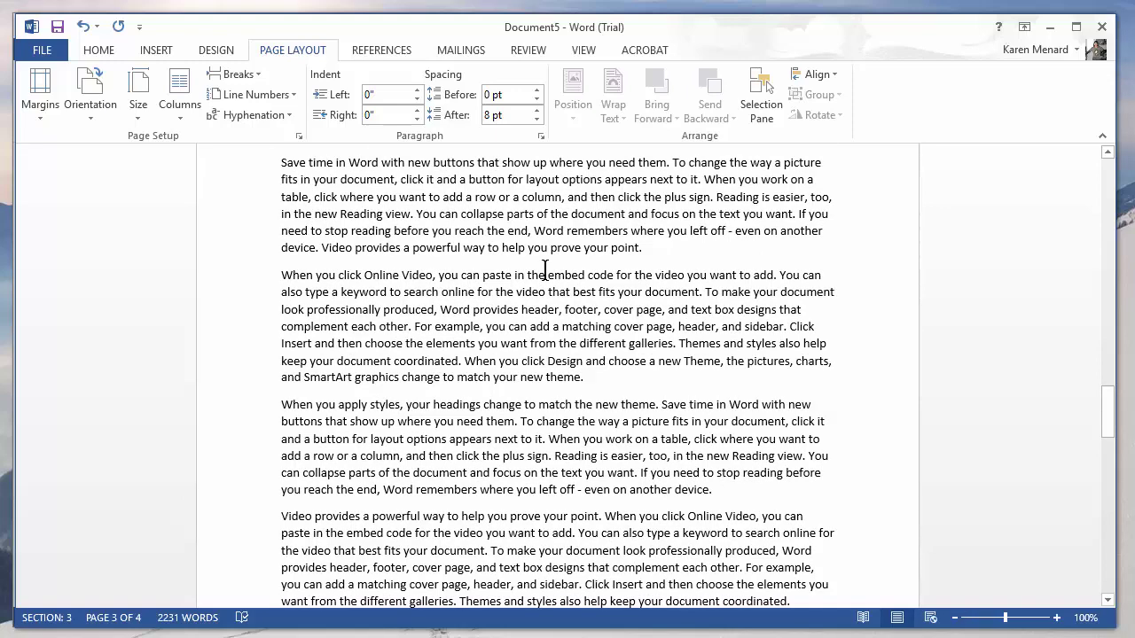
pyautogui.click(1048, 27)
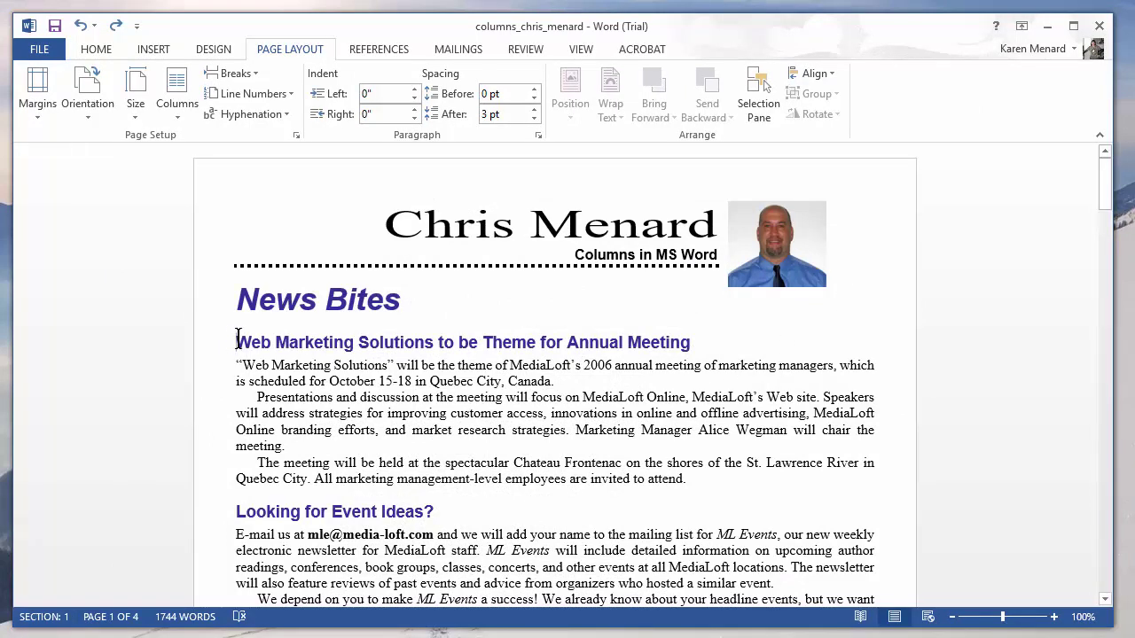
# Insert a continuous break above the first article and set the articles to two columns.
pyautogui.click(246, 73)
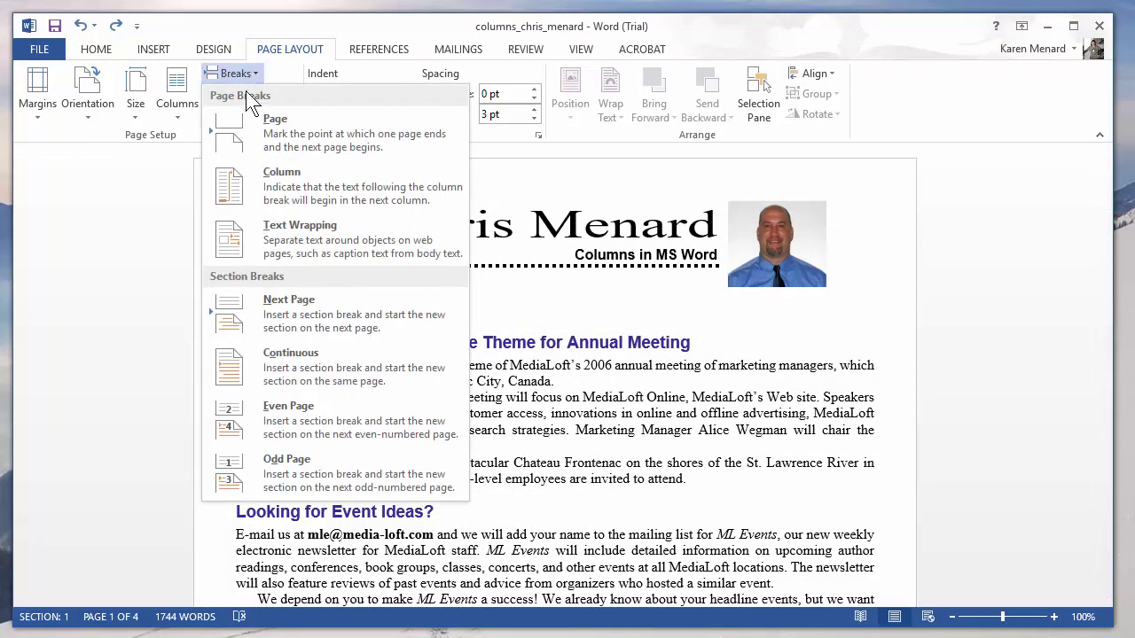
pyautogui.click(288, 359)
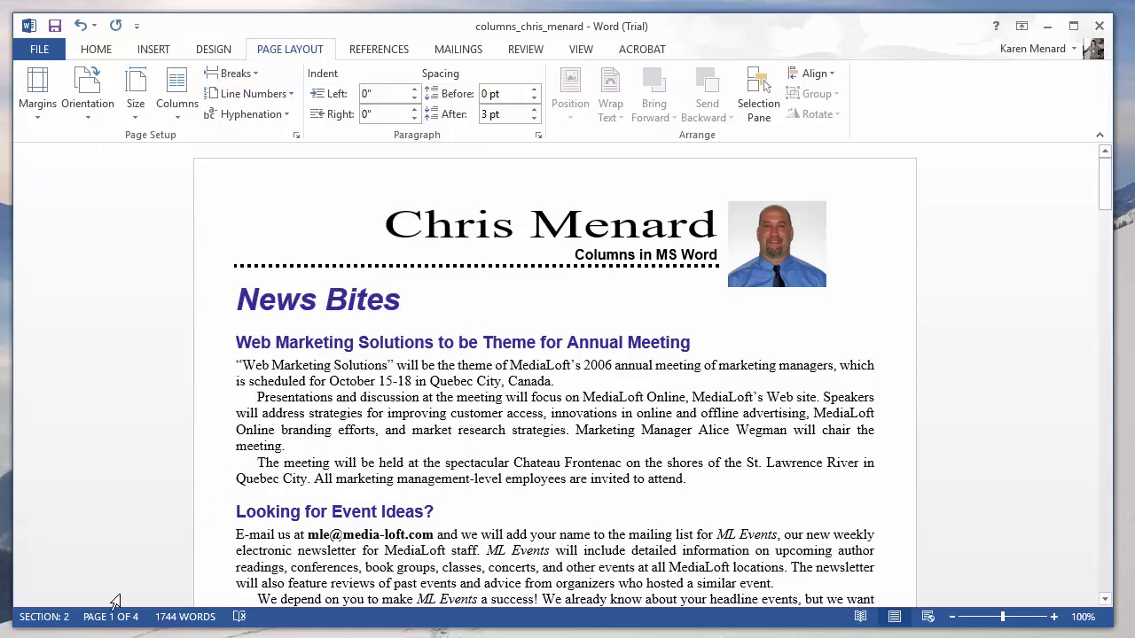
pyautogui.click(177, 99)
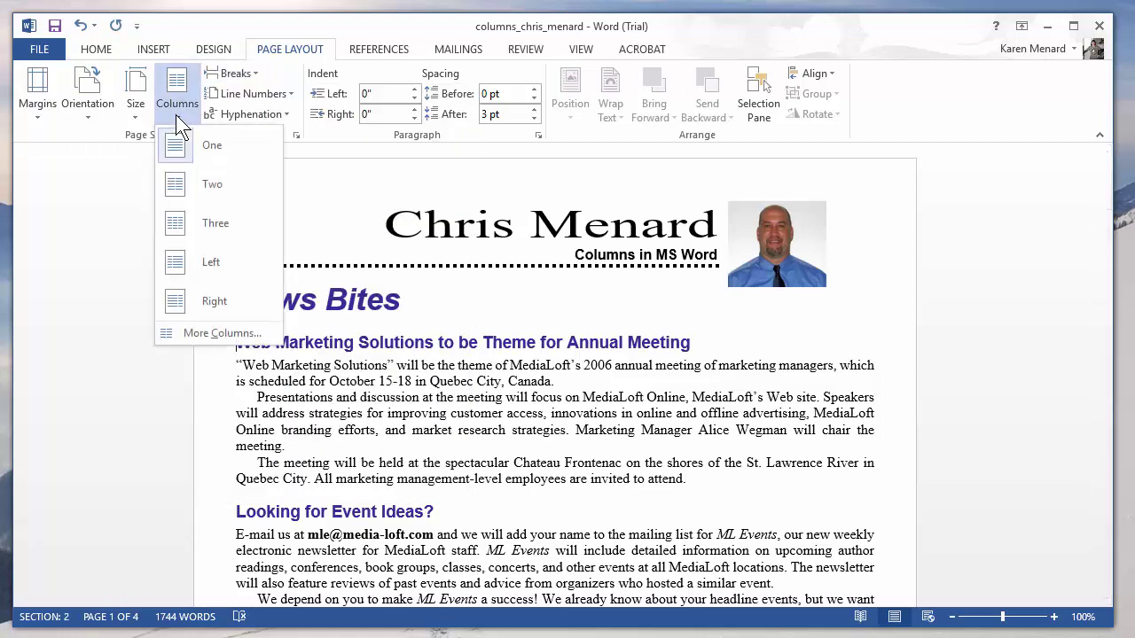
pyautogui.click(201, 197)
pyautogui.scroll(-6, 652, 323)
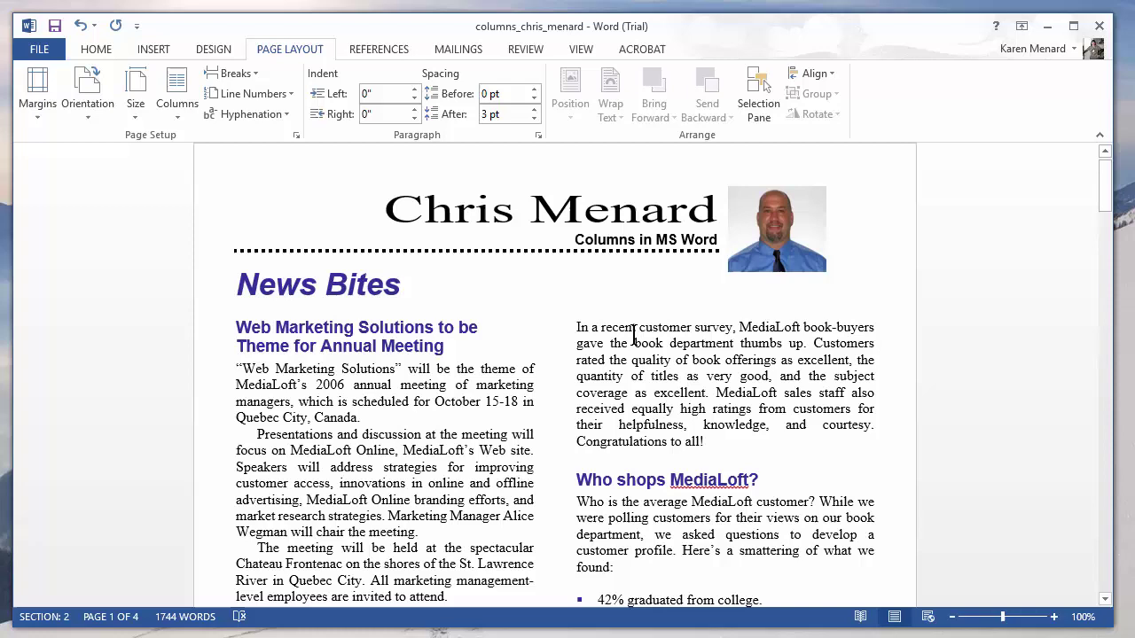
pyautogui.scroll(-4, 652, 324)
# Insert a page break before the Career Corner heading so its public-speaking article starts a new page.
pyautogui.scroll(-1, 579, 280)
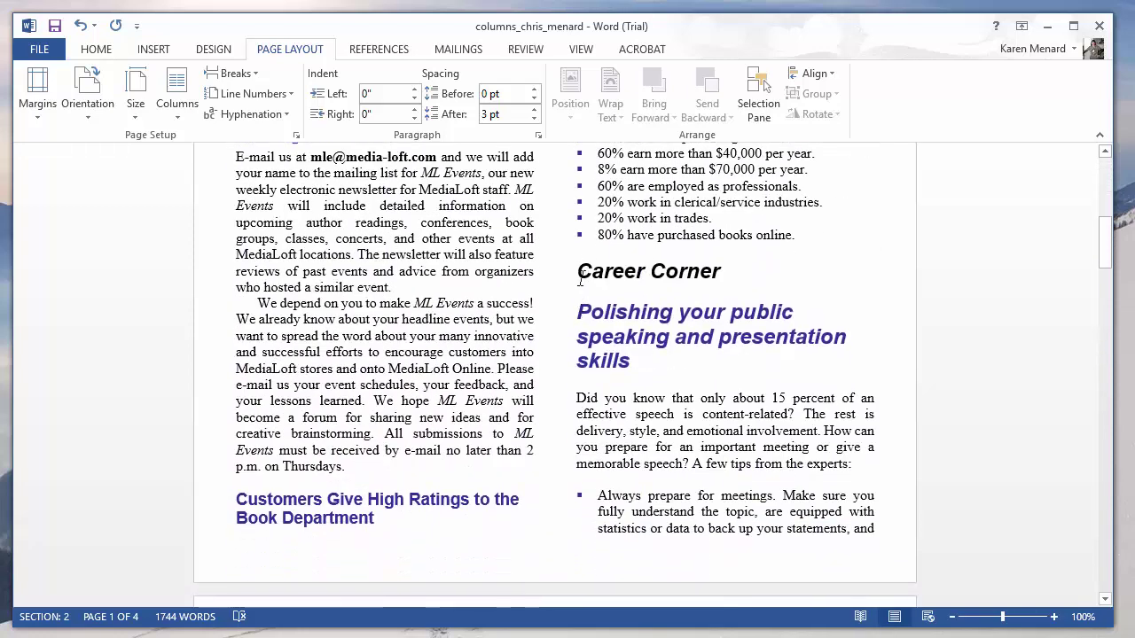
pyautogui.click(580, 268)
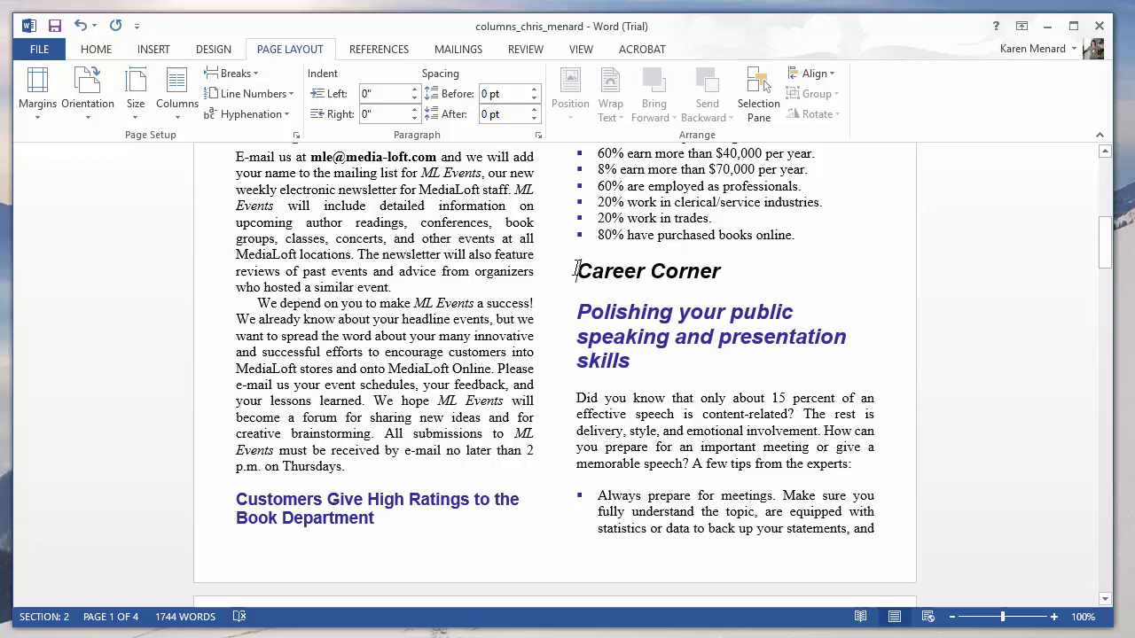
pyautogui.press('Return')
pyautogui.press('Return')
pyautogui.press('Return')
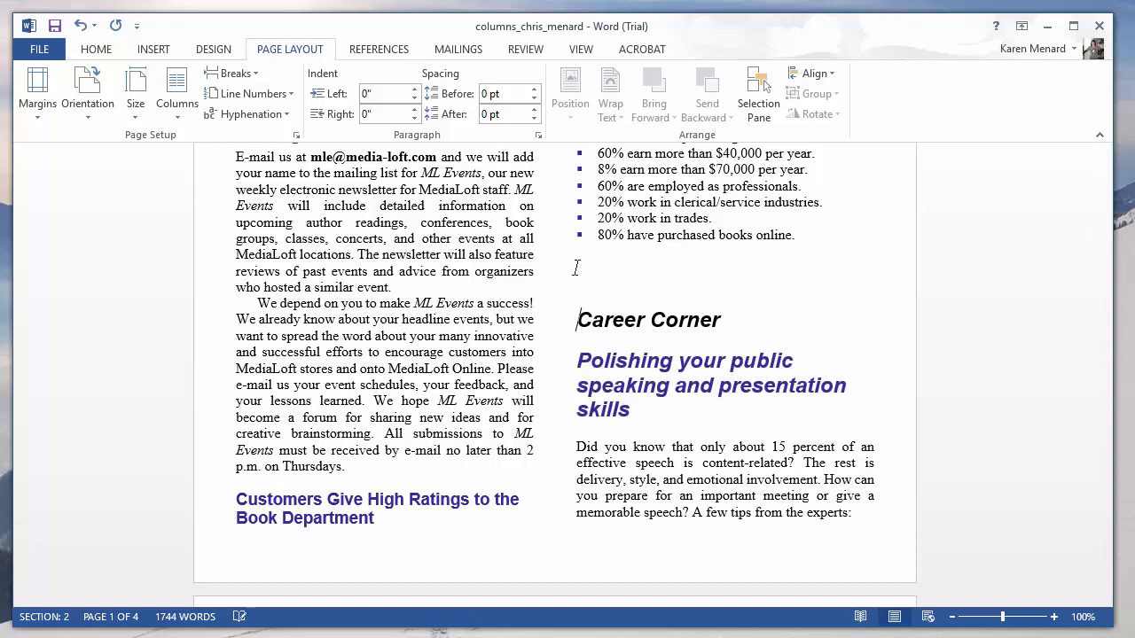
pyautogui.press('BackSpace')
pyautogui.press('BackSpace')
pyautogui.press('BackSpace')
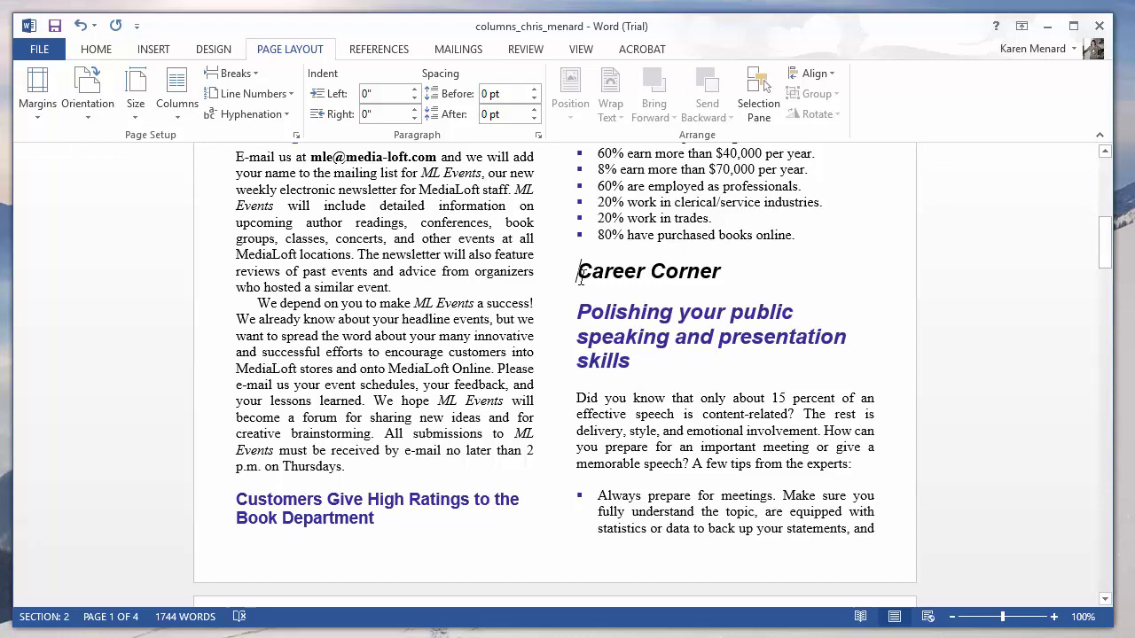
pyautogui.click(251, 76)
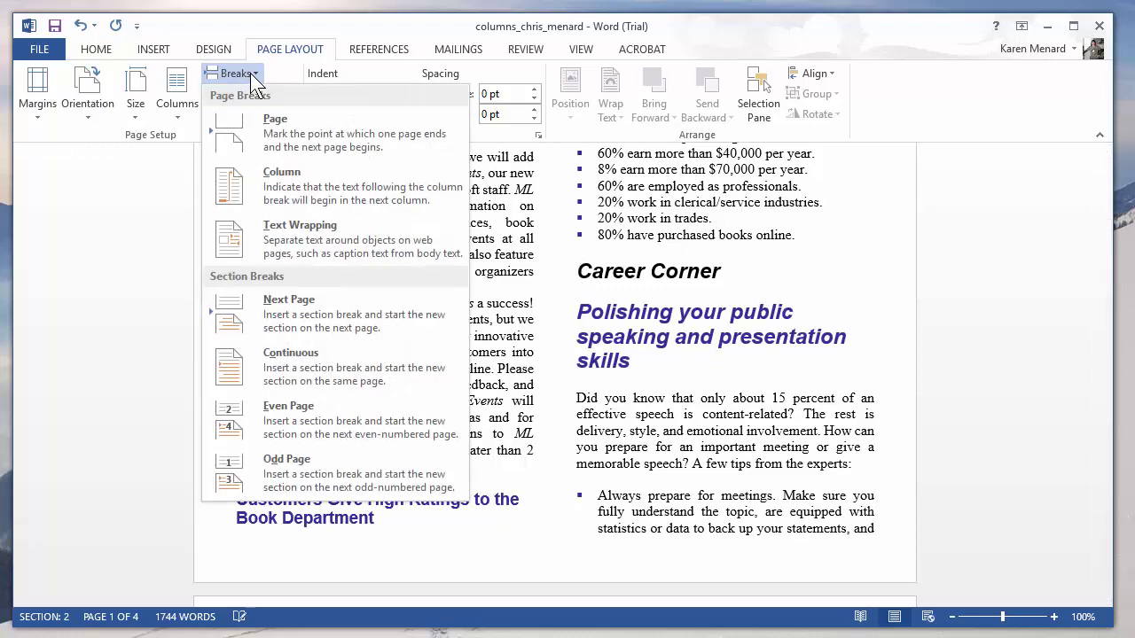
pyautogui.click(295, 133)
pyautogui.scroll(-20, 447, 284)
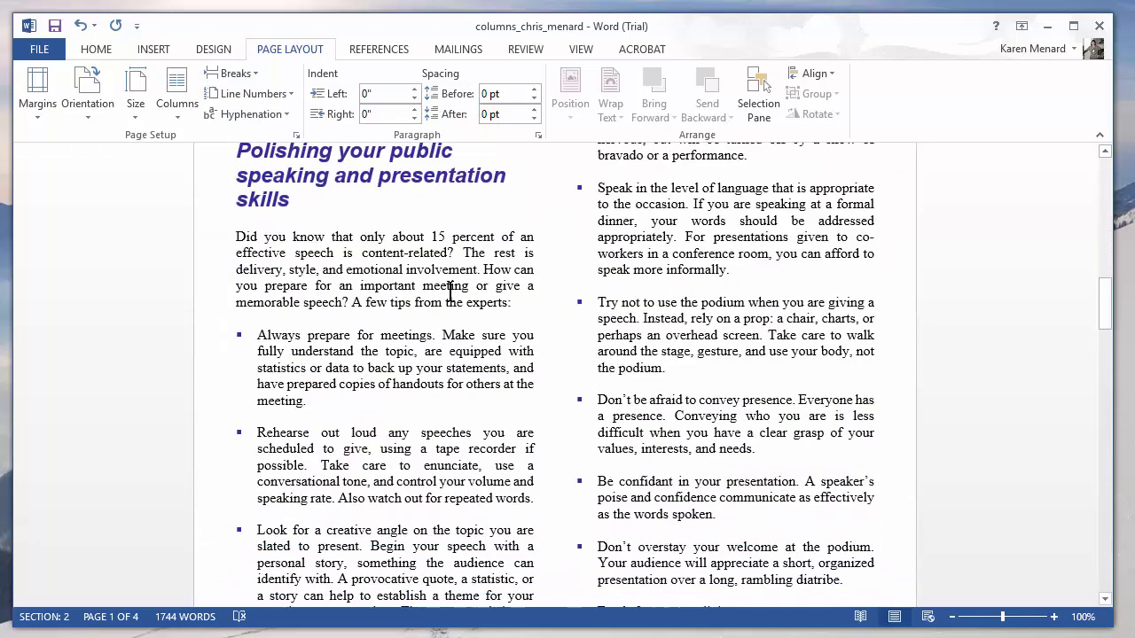
# Insert a column break before the next article's heading, moving it to the top of the following column.
pyautogui.scroll(-10, 476, 335)
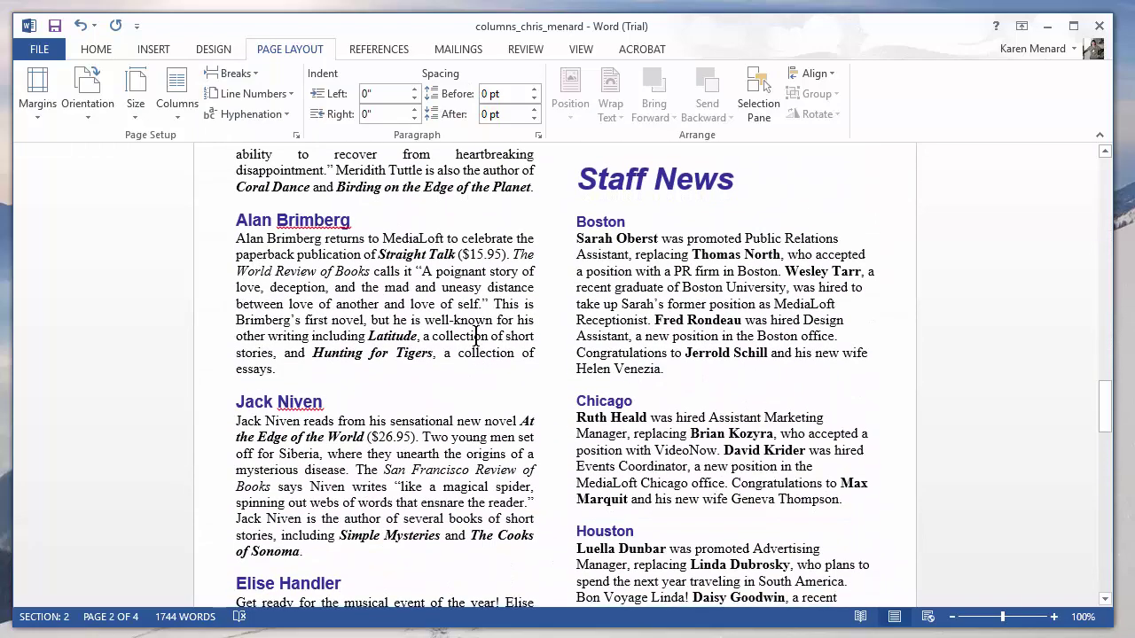
pyautogui.scroll(-3, 473, 338)
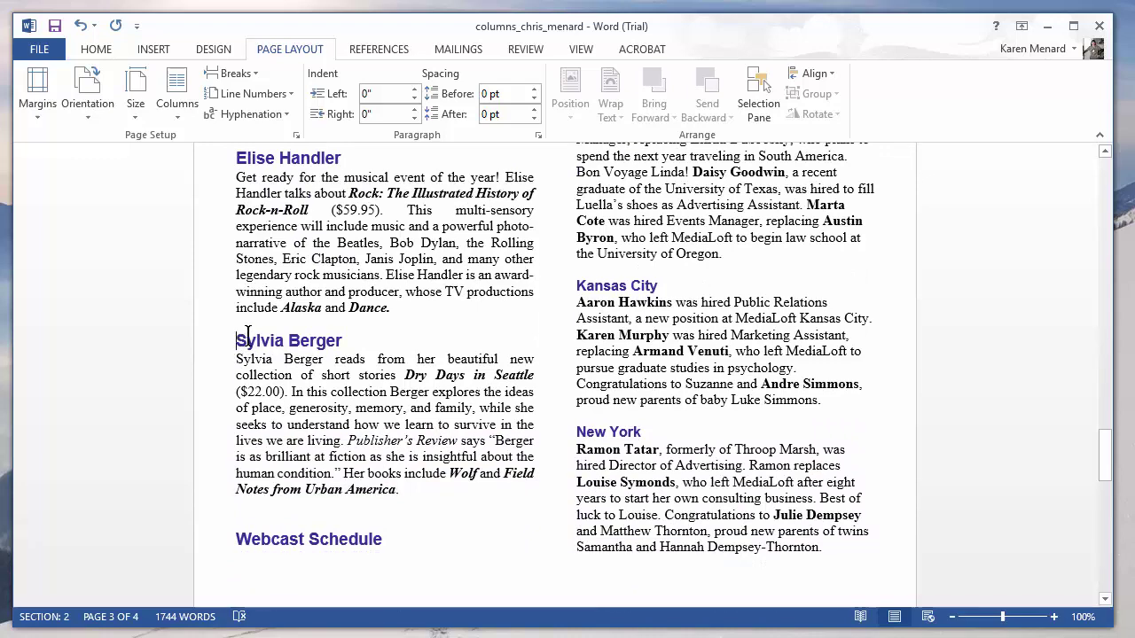
pyautogui.press('Return')
pyautogui.press('Return')
pyautogui.press('Return')
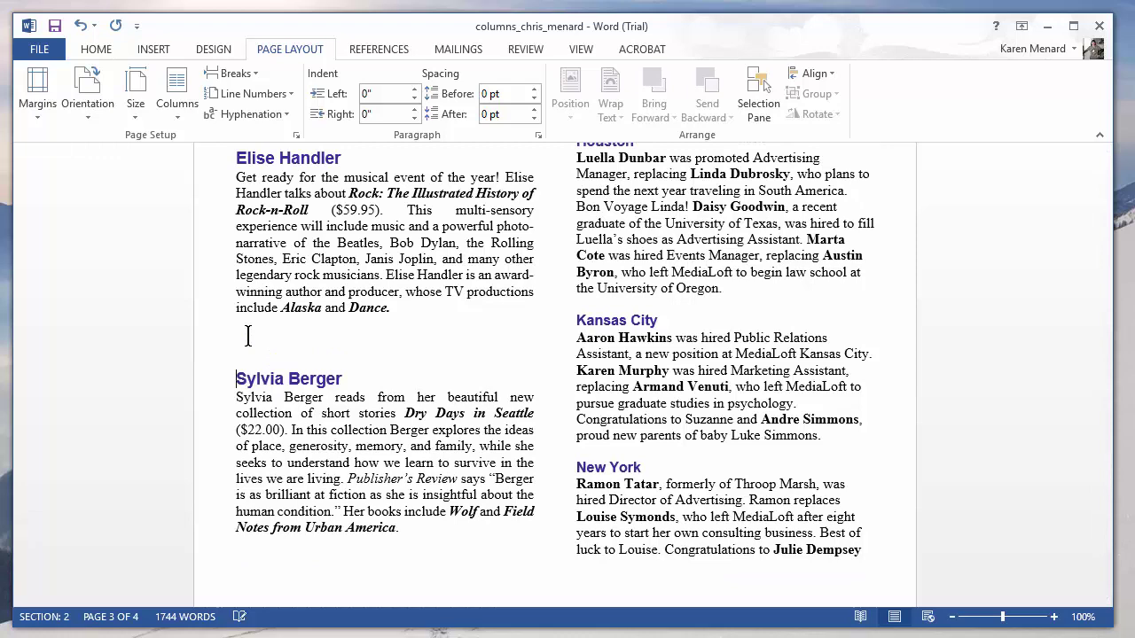
pyautogui.press('BackSpace')
pyautogui.press('BackSpace')
pyautogui.press('BackSpace')
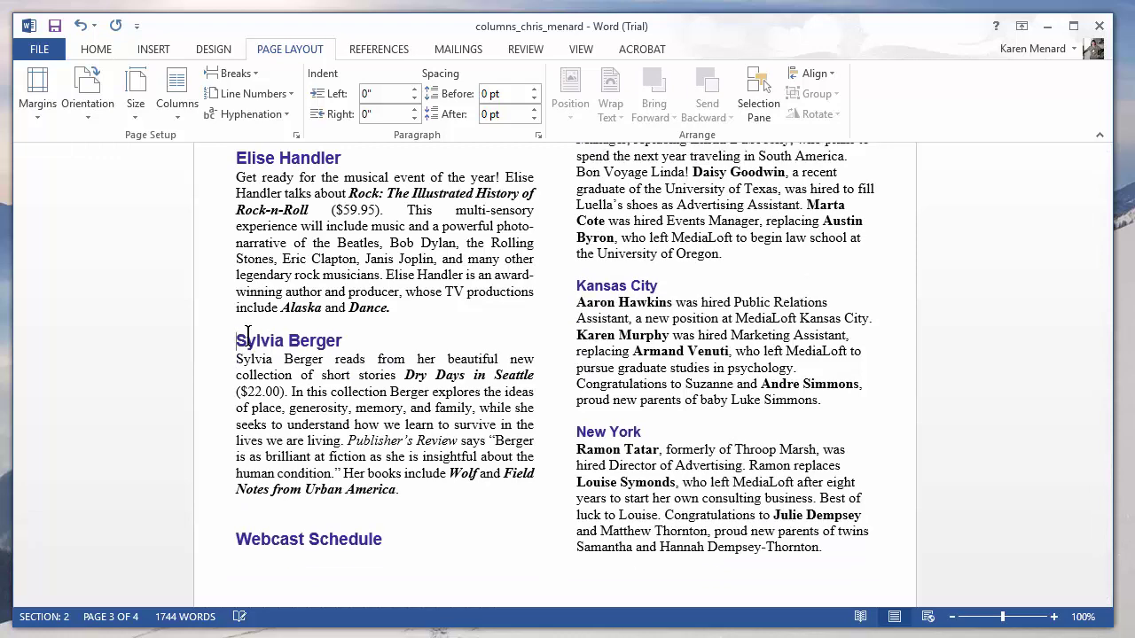
pyautogui.click(256, 75)
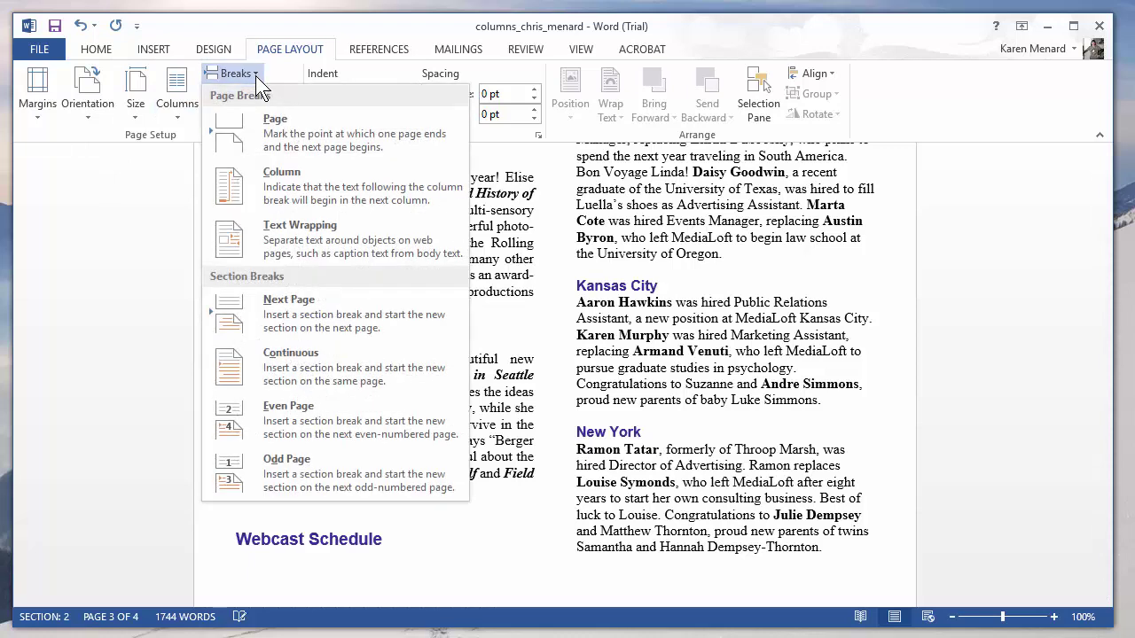
pyautogui.click(275, 183)
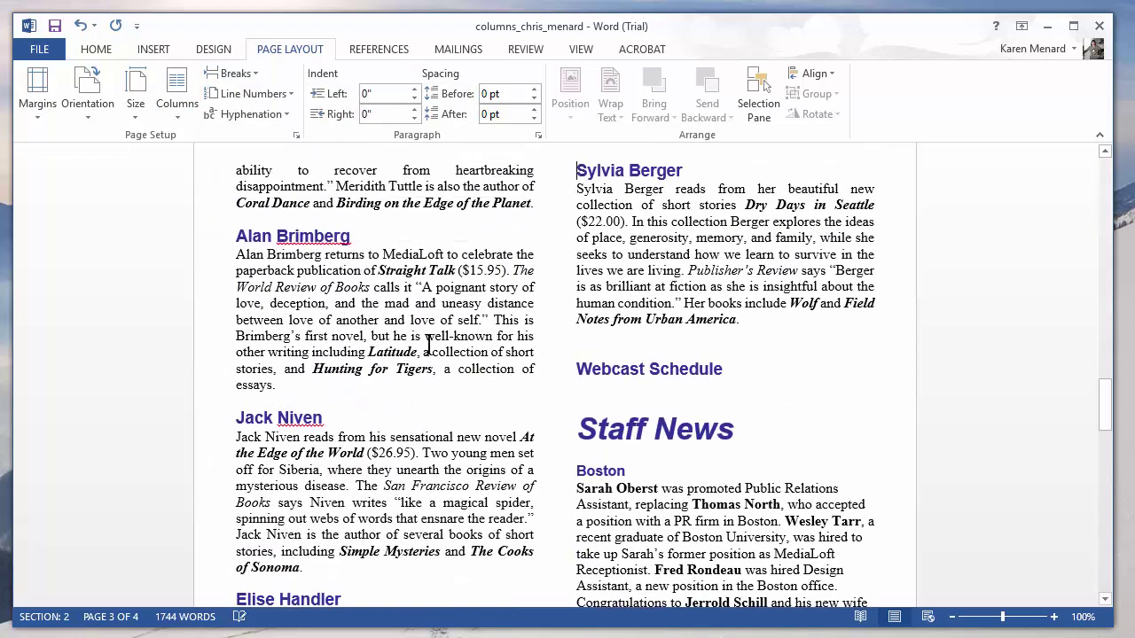
pyautogui.scroll(-10, 402, 417)
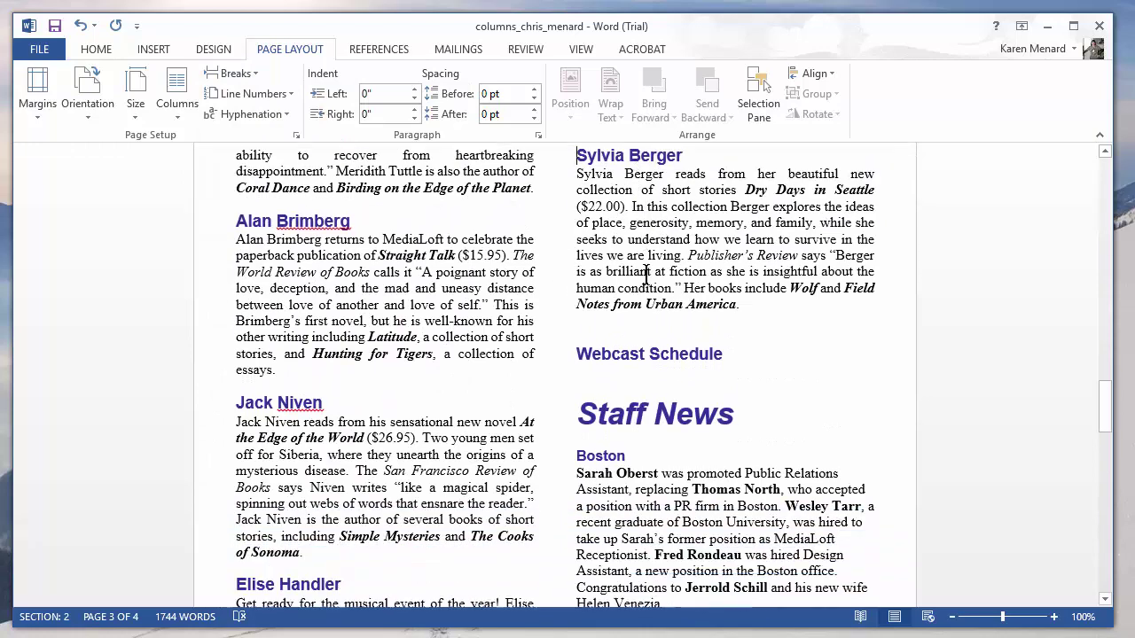